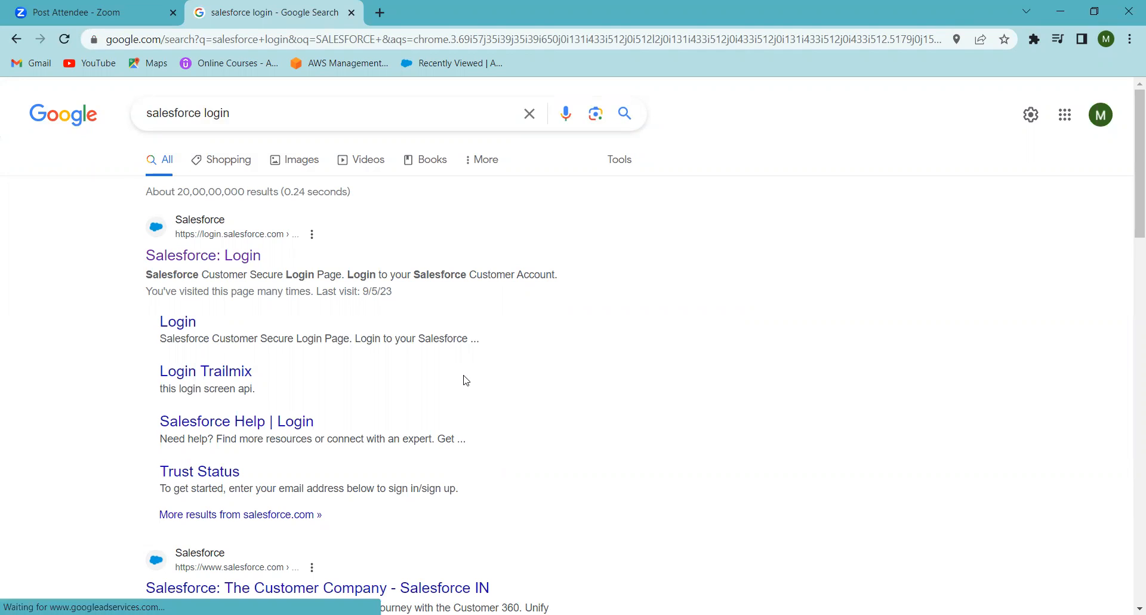
# Step: Open the Salesforce login page from the search results and replace the saved username with the developer org's username
pyautogui.click(207, 268)
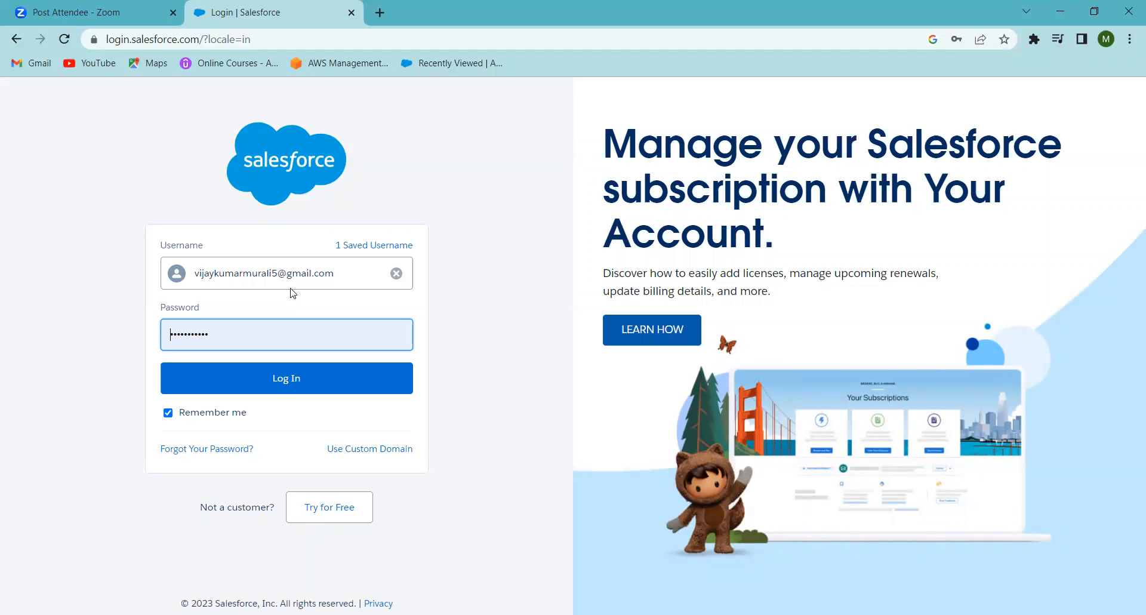
pyautogui.click(397, 273)
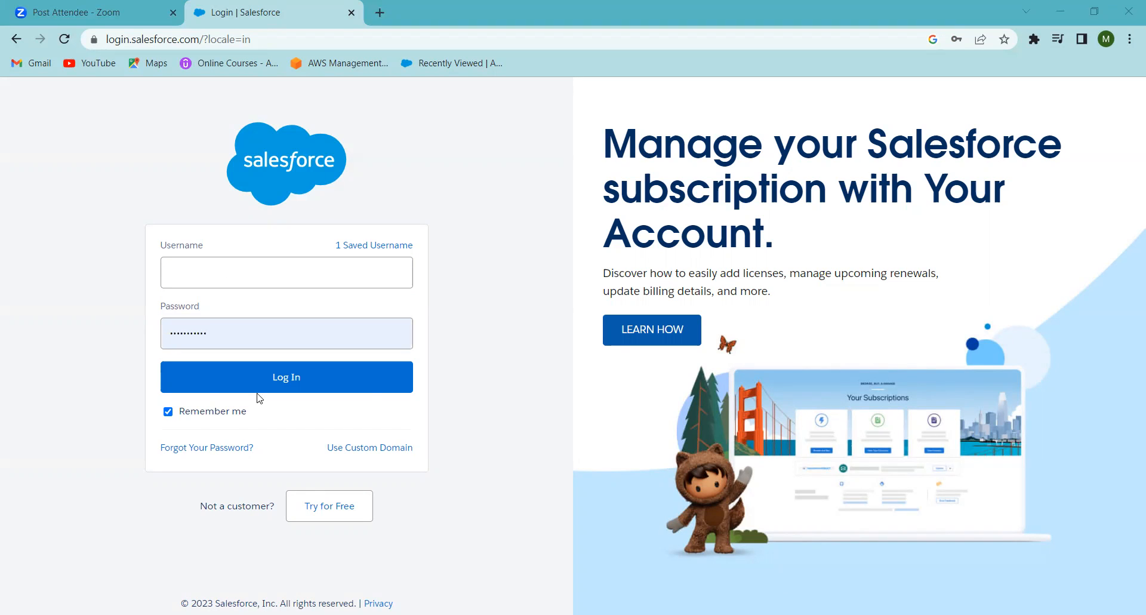
pyautogui.click(199, 262)
pyautogui.hotkey('ctrl', 'v')
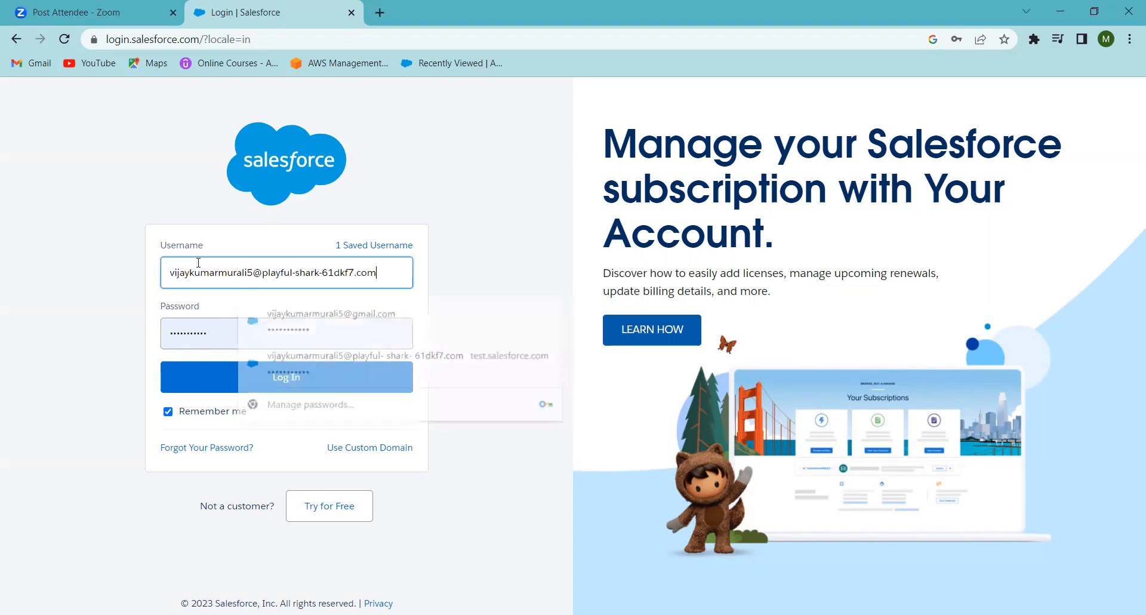
# Step: Replace the prefilled password with the account password and log in
pyautogui.click(232, 337)
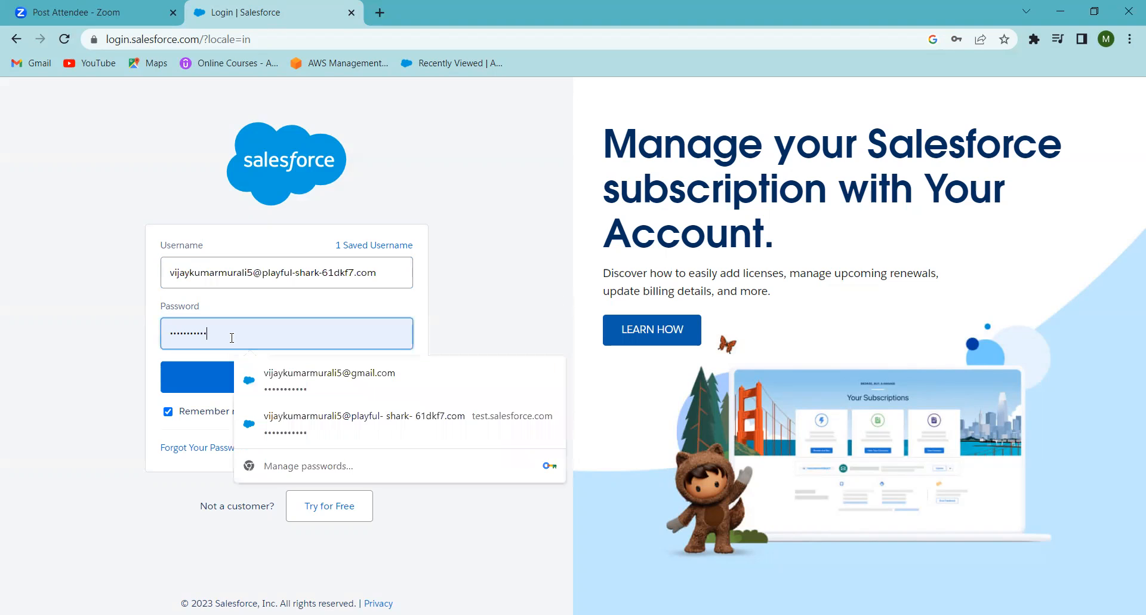
pyautogui.press('BackSpace')
pyautogui.press('BackSpace')
pyautogui.press('BackSpace')
pyautogui.press('BackSpace')
pyautogui.press('BackSpace')
pyautogui.press('BackSpace')
pyautogui.press('BackSpace')
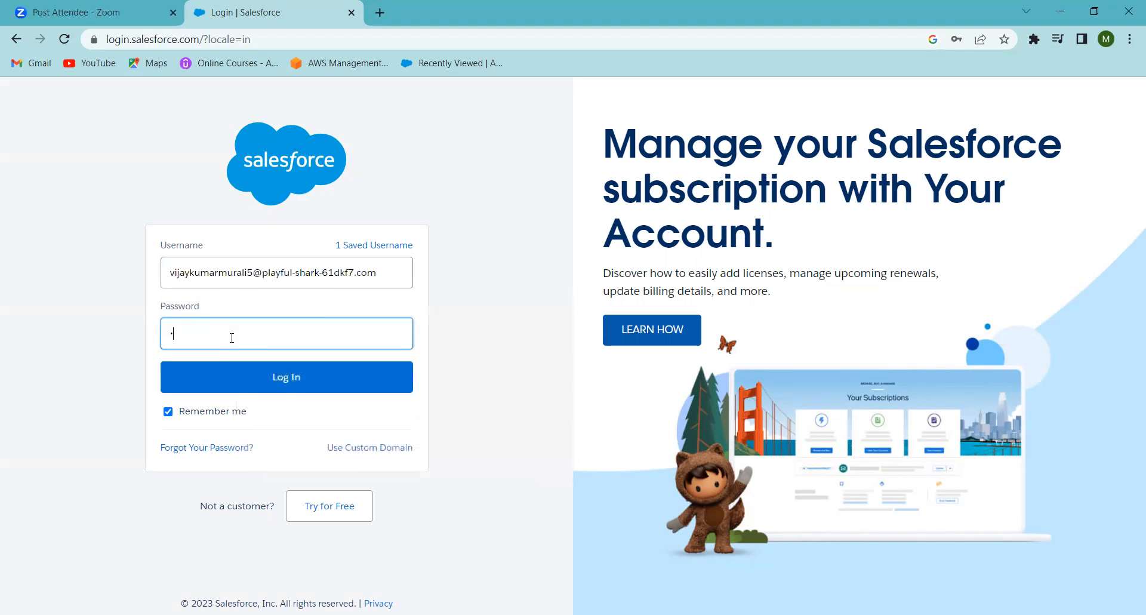
pyautogui.press('BackSpace')
pyautogui.write('V')
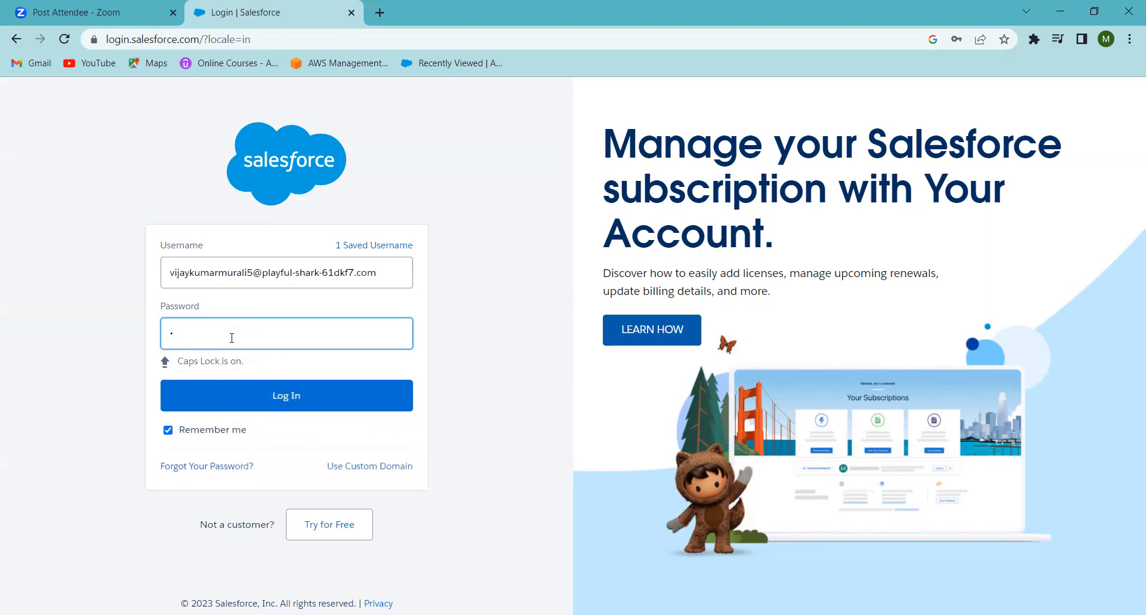
pyautogui.press('capslock')
pyautogui.write('•••••')
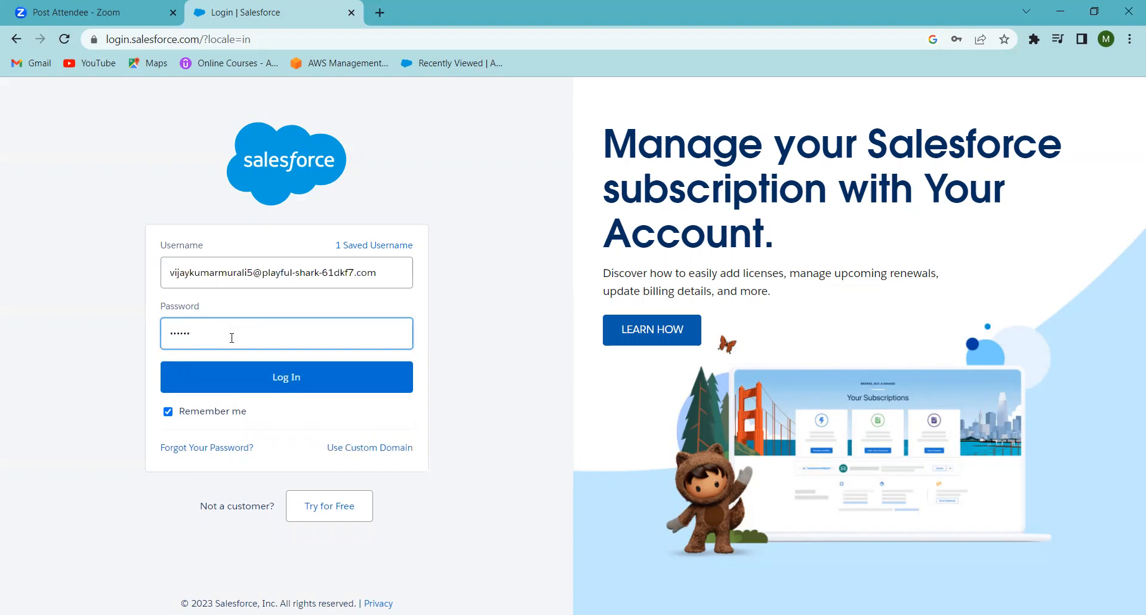
pyautogui.write('••••')
pyautogui.click(281, 379)
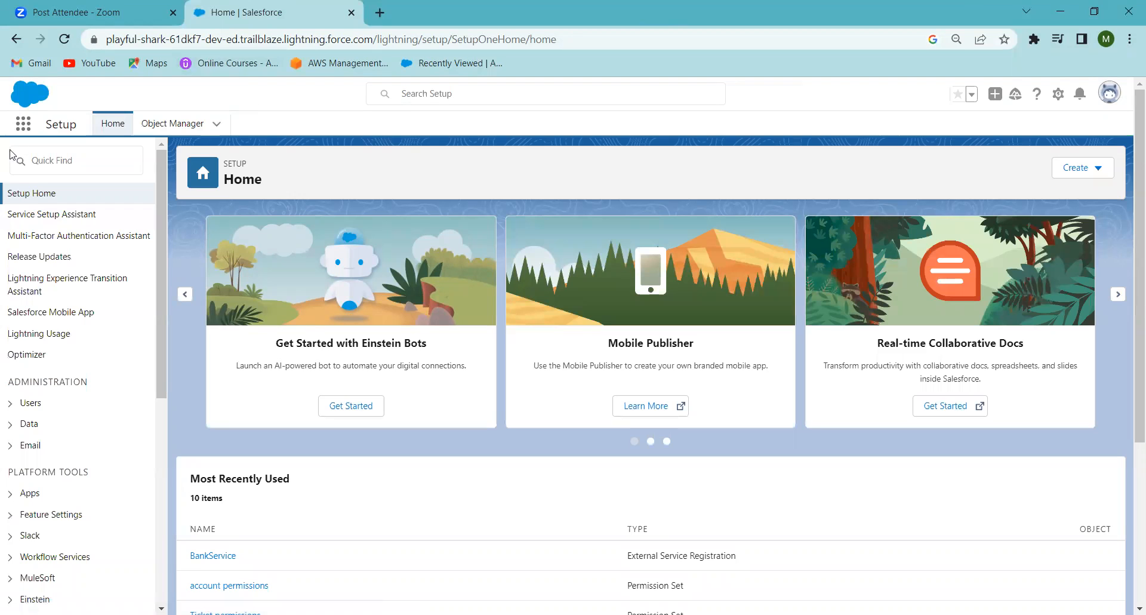
# Step: Switch from Setup to the Sales app
pyautogui.click(25, 127)
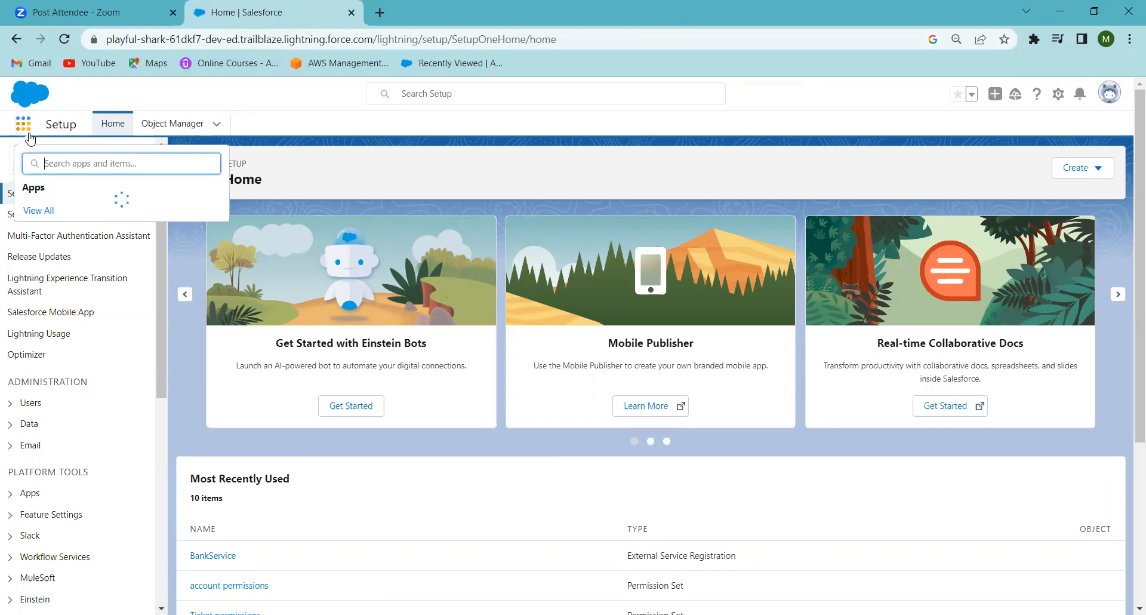
pyautogui.click(29, 135)
pyautogui.click(29, 135)
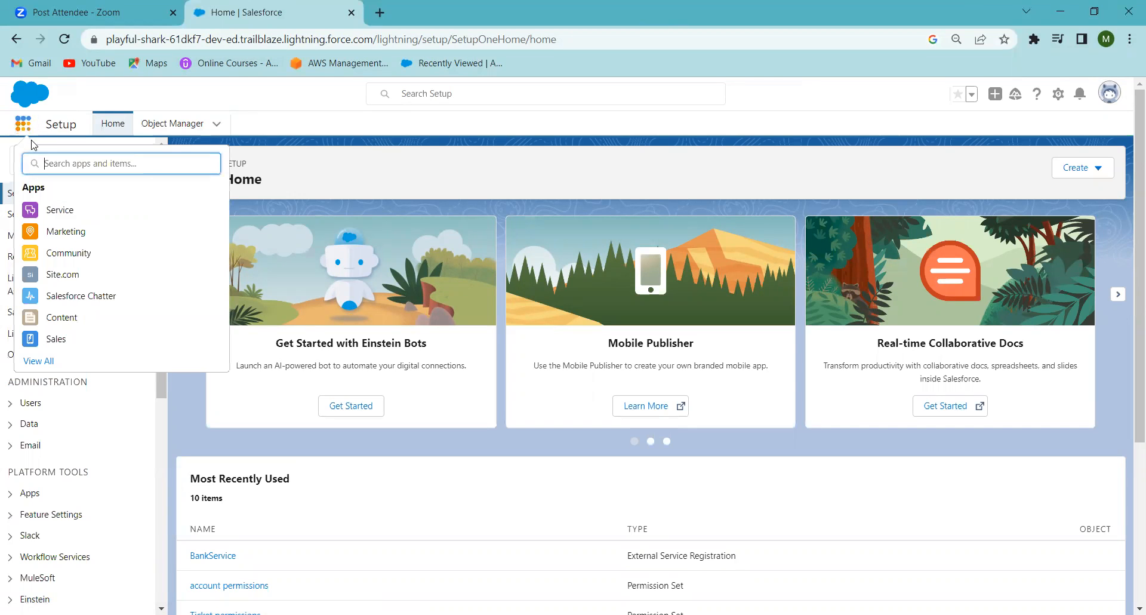
pyautogui.click(51, 343)
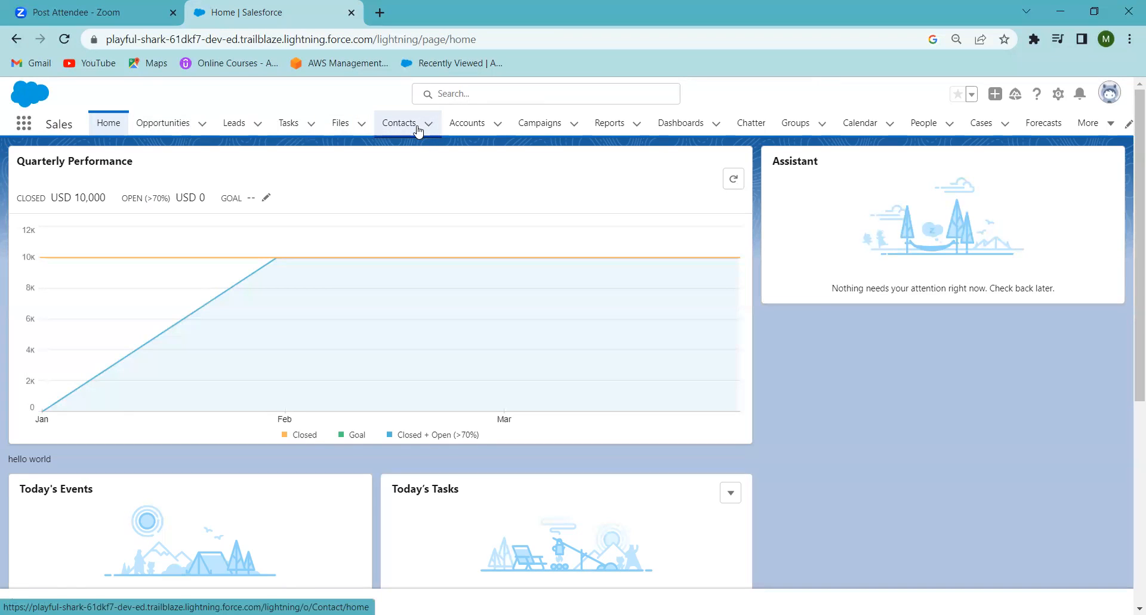
# Step: Open a blank New Contact form, review its standard fields down to Description Information, and close it without saving
pyautogui.click(399, 123)
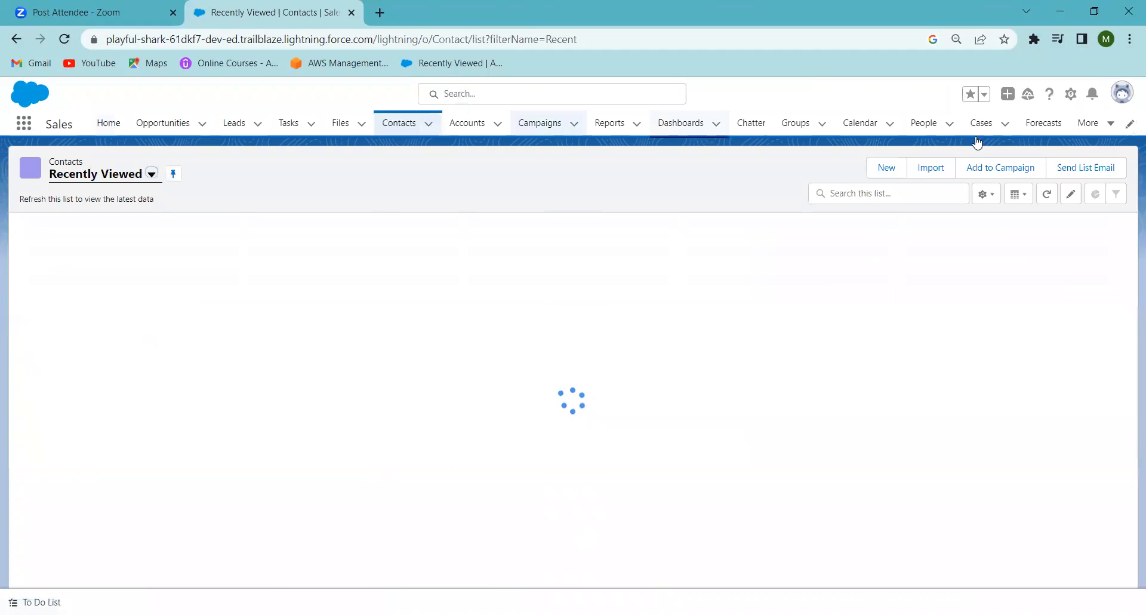
pyautogui.click(878, 170)
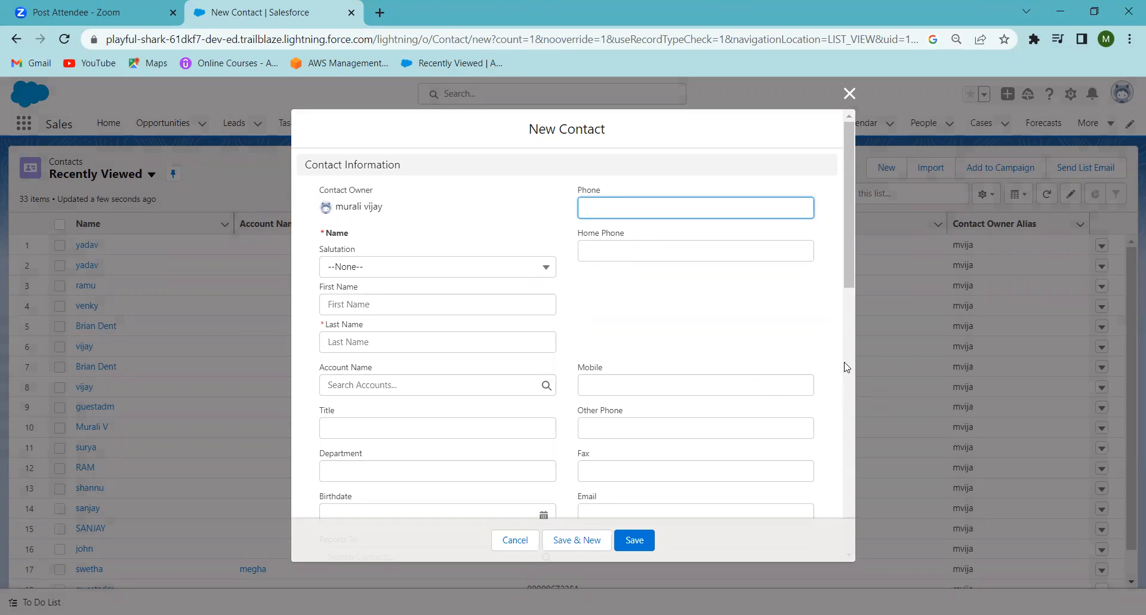
pyautogui.scroll(-6, 845, 364)
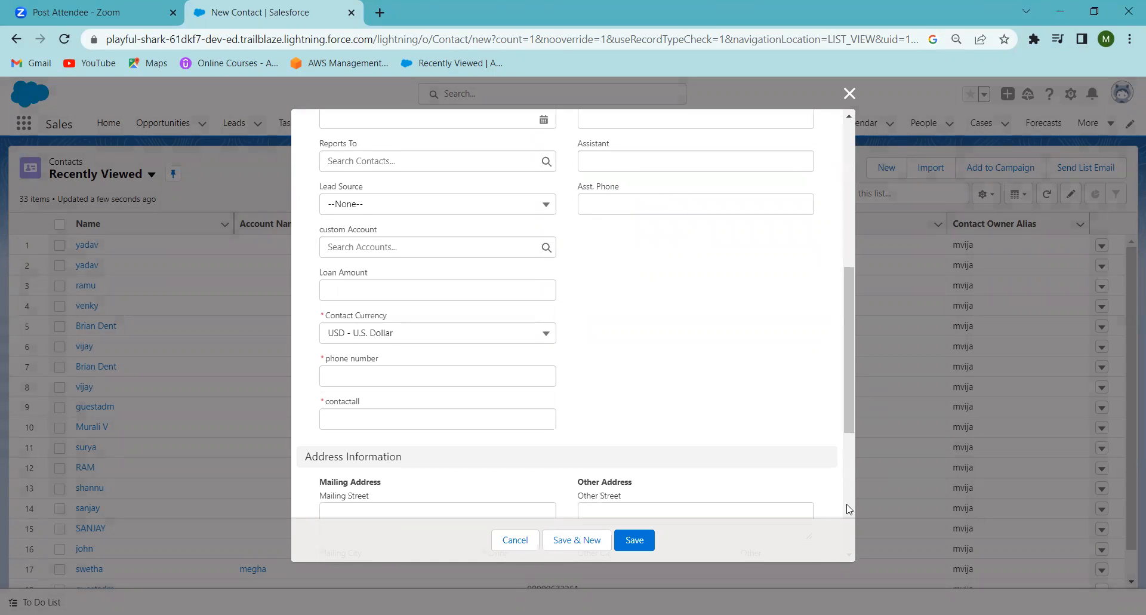
pyautogui.scroll(-5, 846, 513)
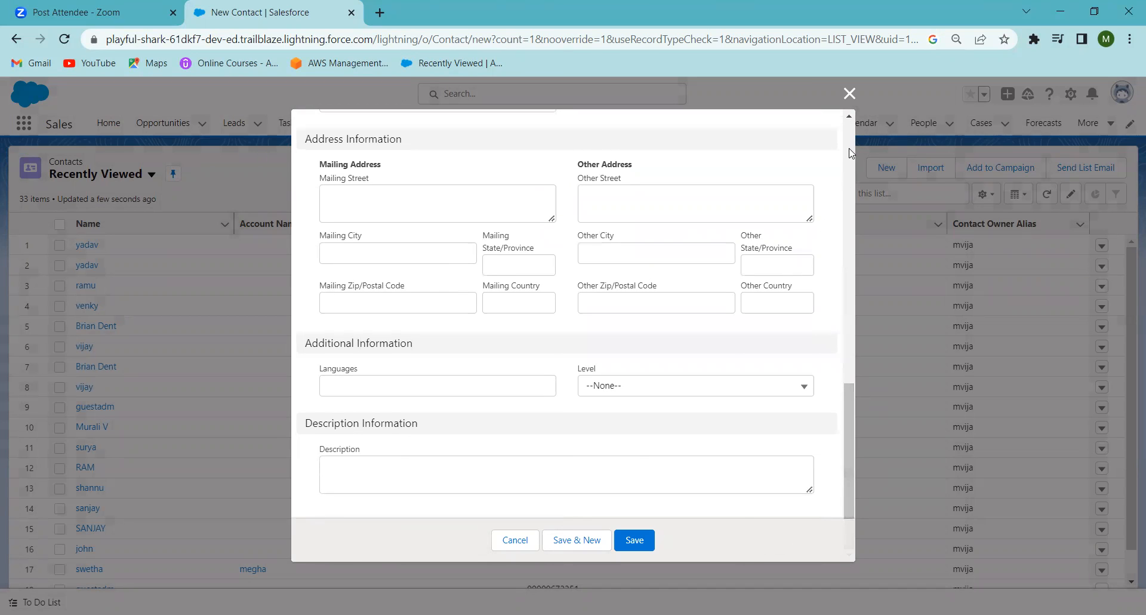
pyautogui.scroll(10, 827, 218)
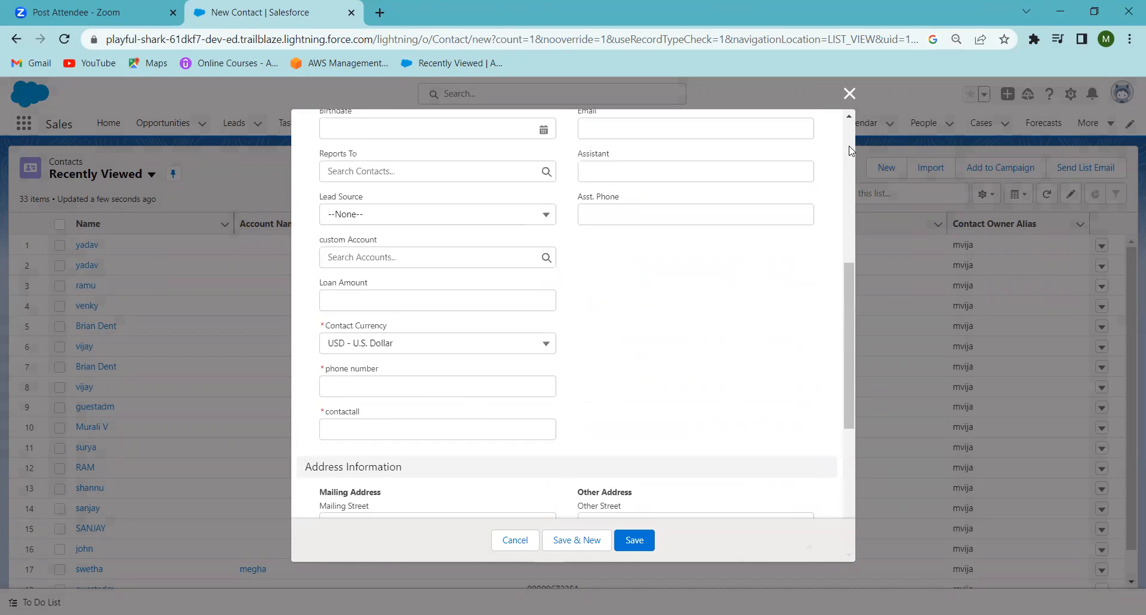
pyautogui.click(848, 94)
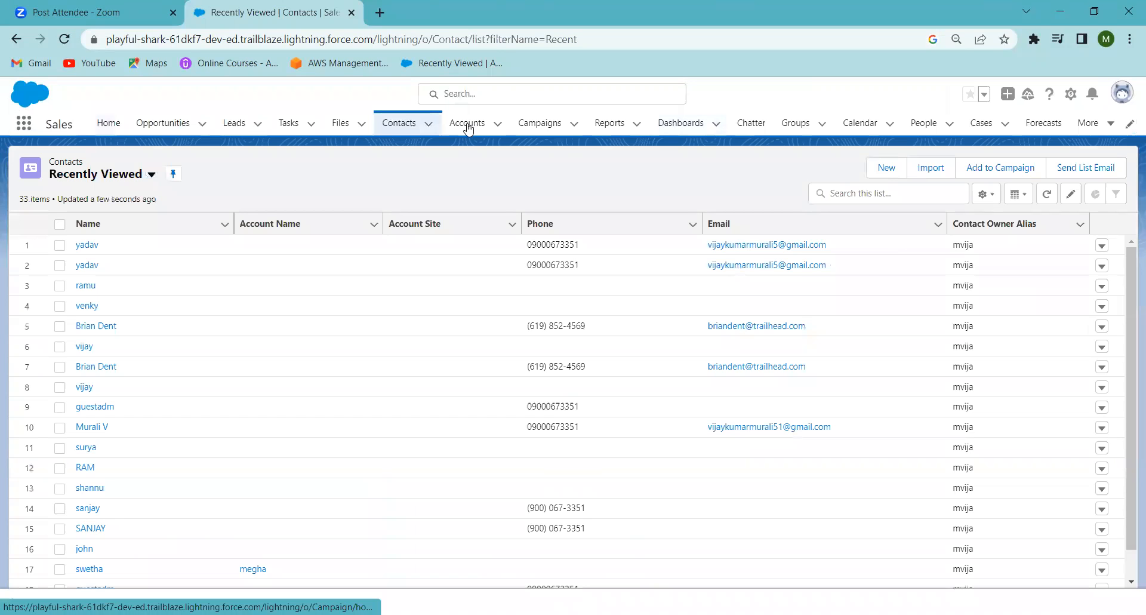
# Step: Open a blank New Account form, review its fields through Additional and Description Information, and close it without saving
pyautogui.click(469, 128)
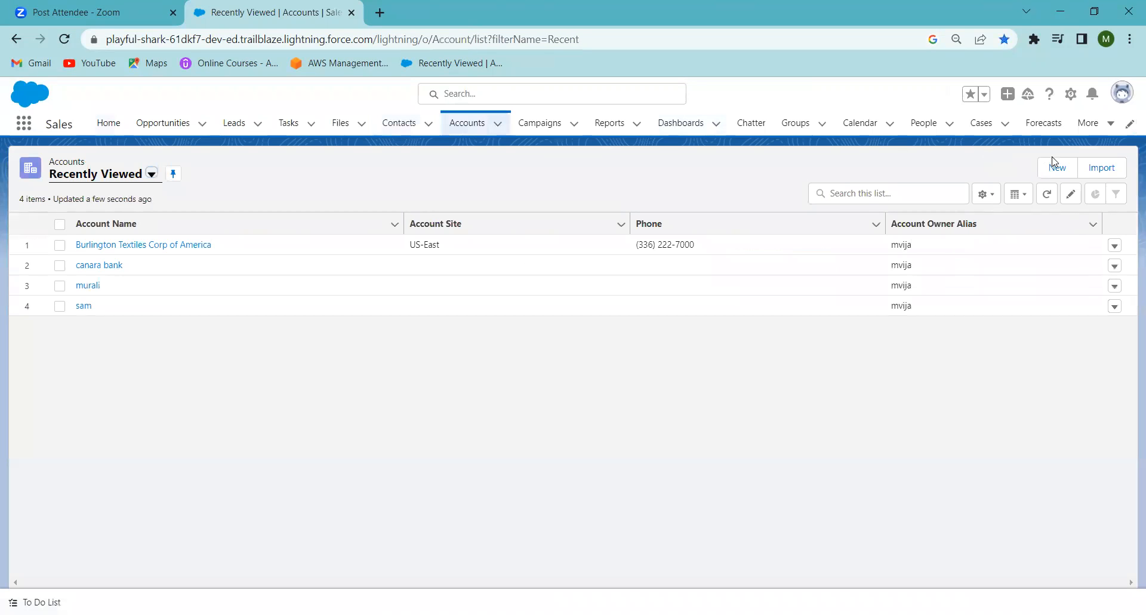
pyautogui.click(1056, 167)
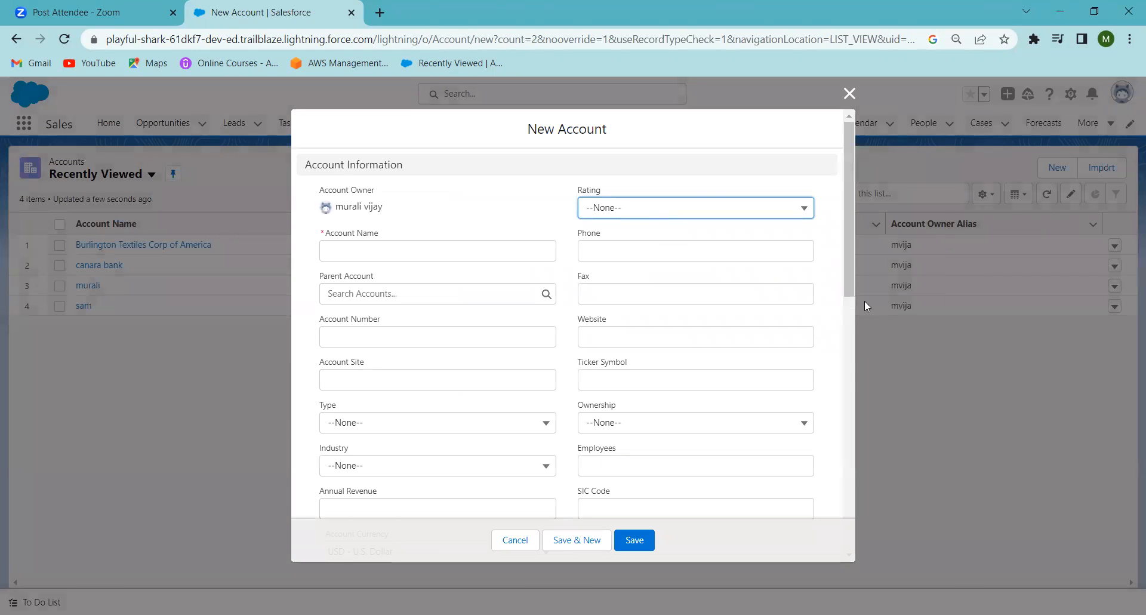
pyautogui.click(850, 374)
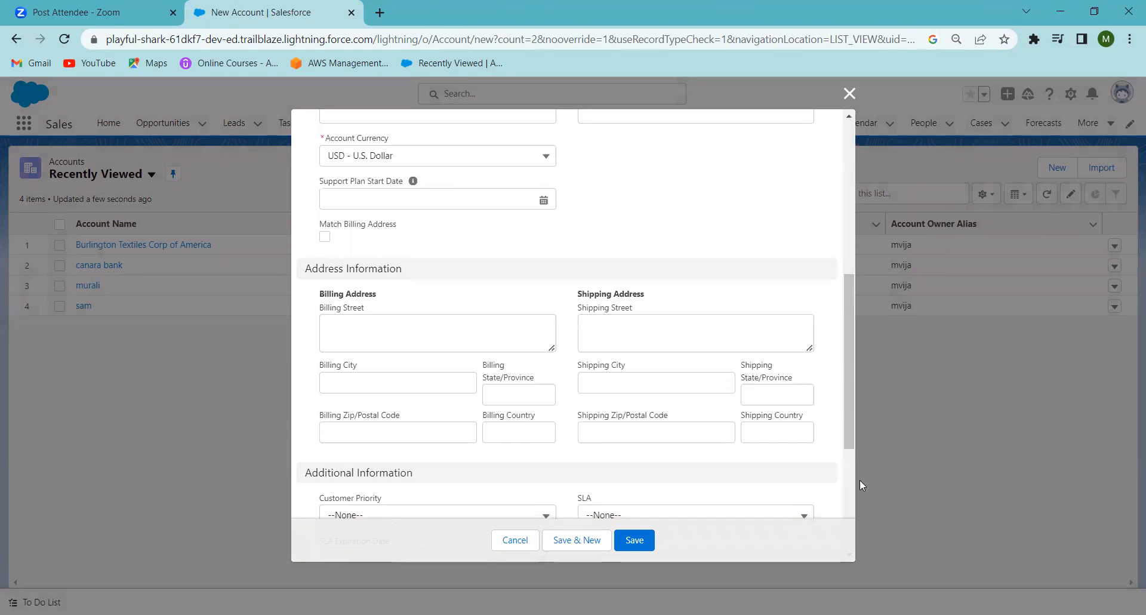
pyautogui.scroll(-2, 852, 490)
pyautogui.scroll(-2, 852, 491)
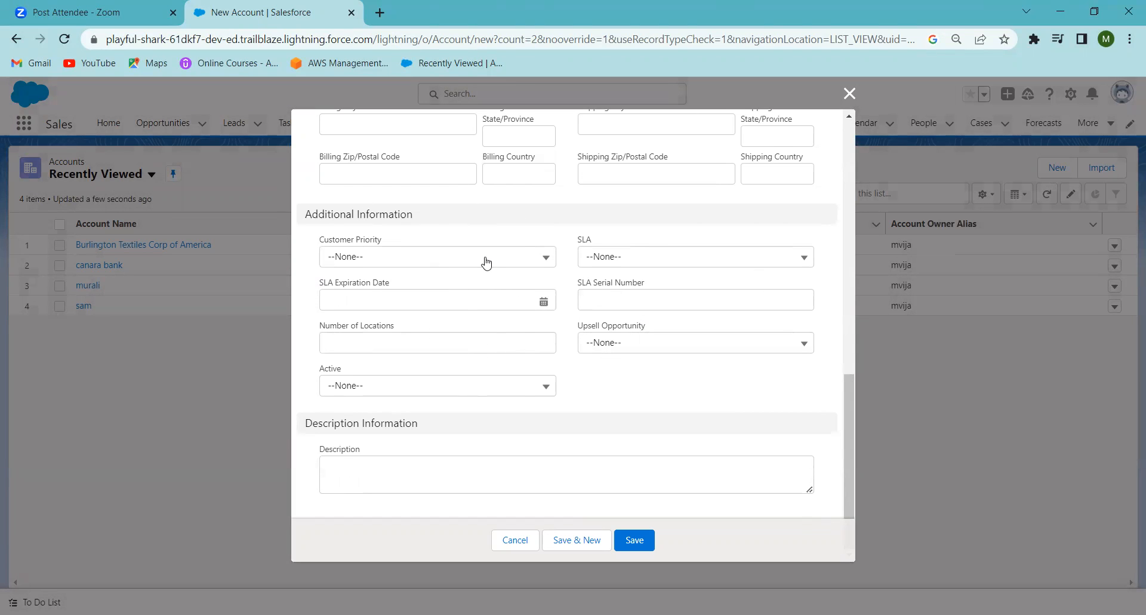
pyautogui.click(849, 94)
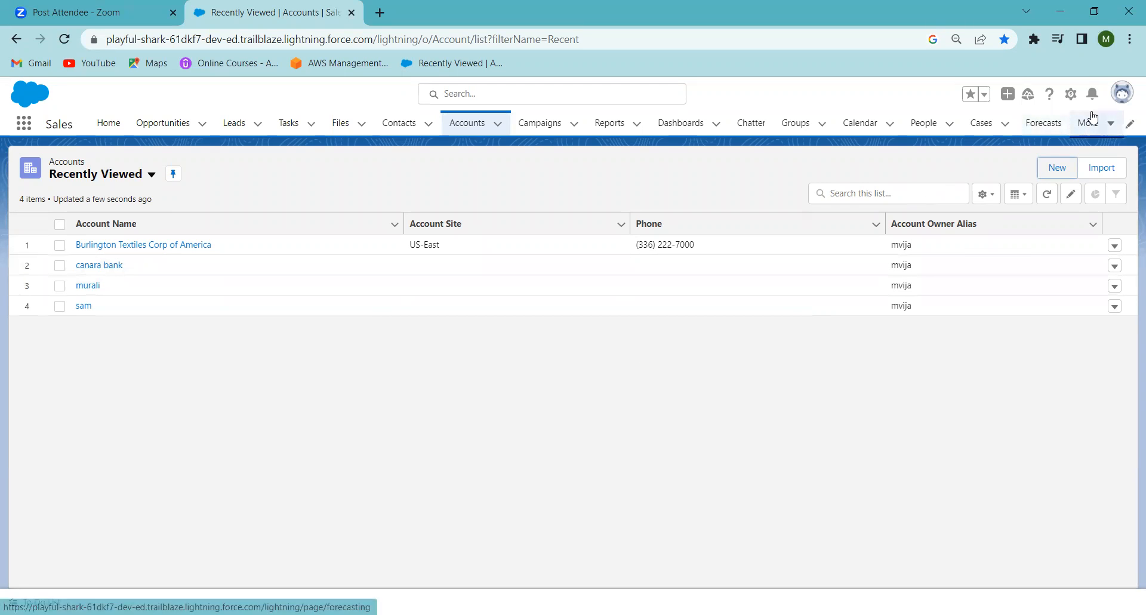
# Step: Go to the Object Manager in Setup and start creating a new custom object
pyautogui.click(1070, 95)
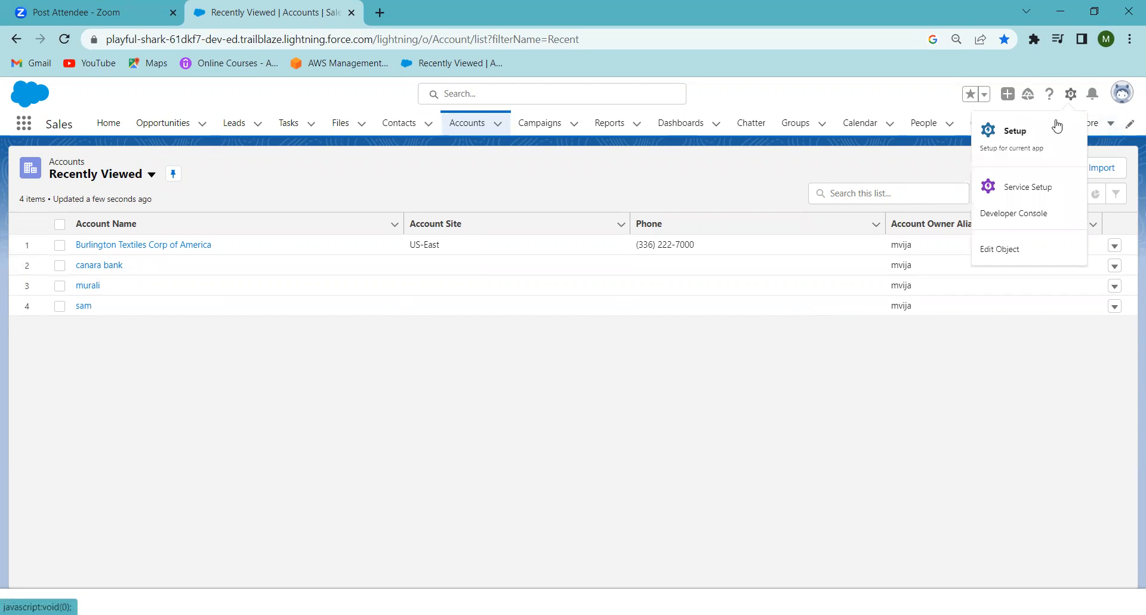
pyautogui.click(1028, 145)
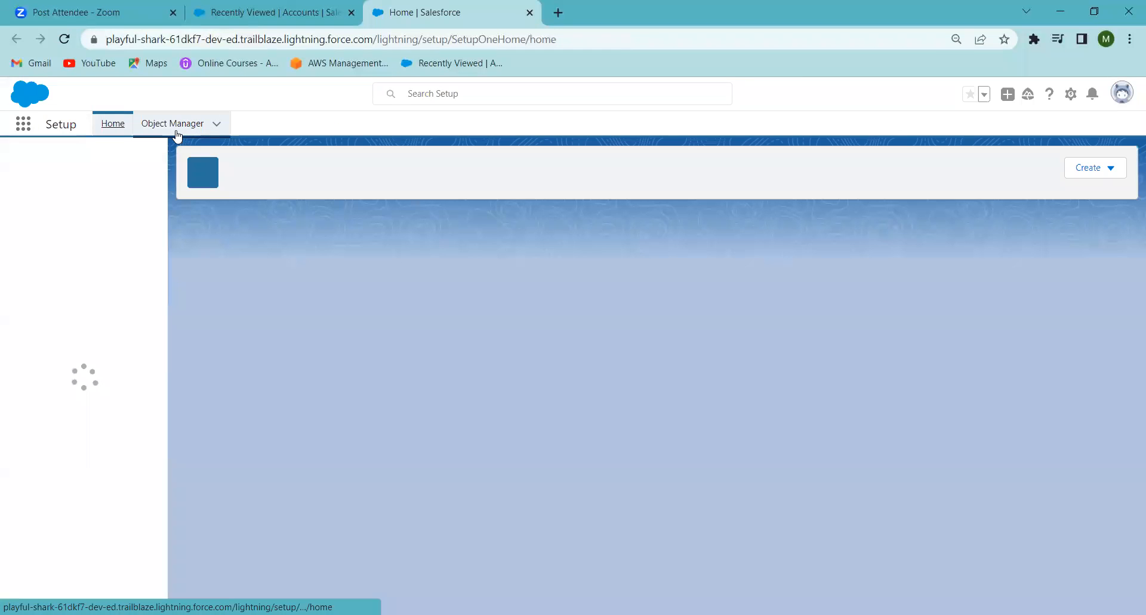
pyautogui.click(177, 137)
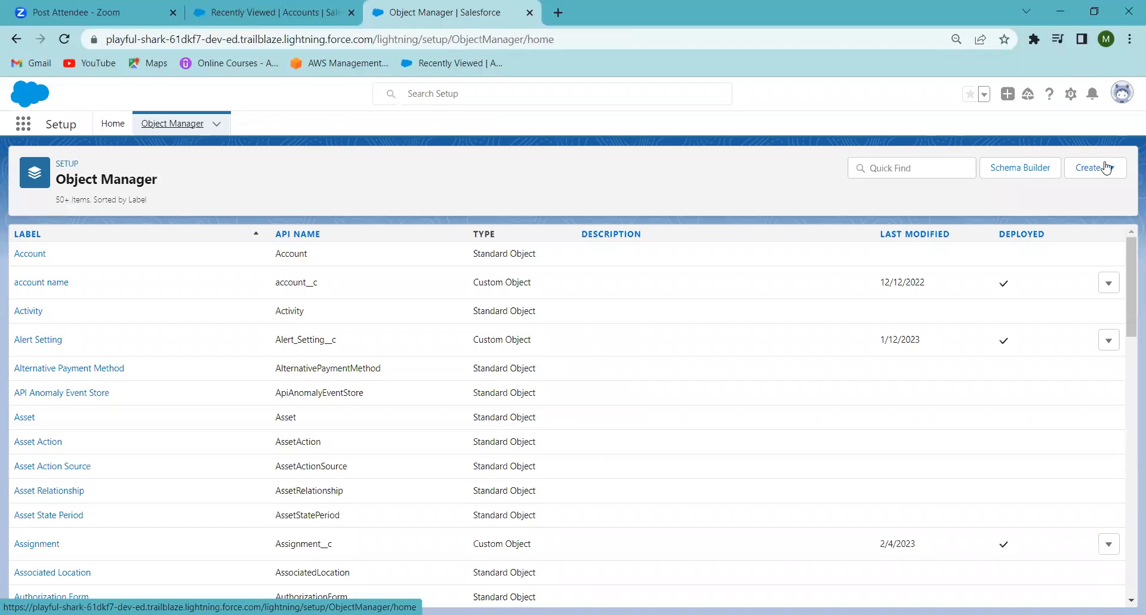
pyautogui.click(1087, 173)
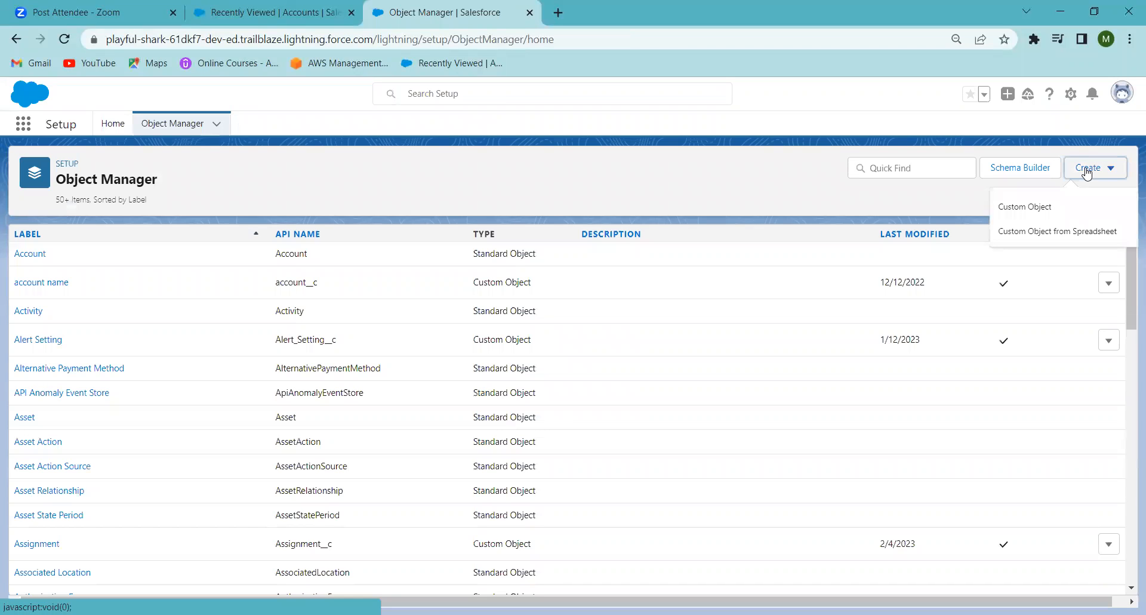
pyautogui.click(1018, 210)
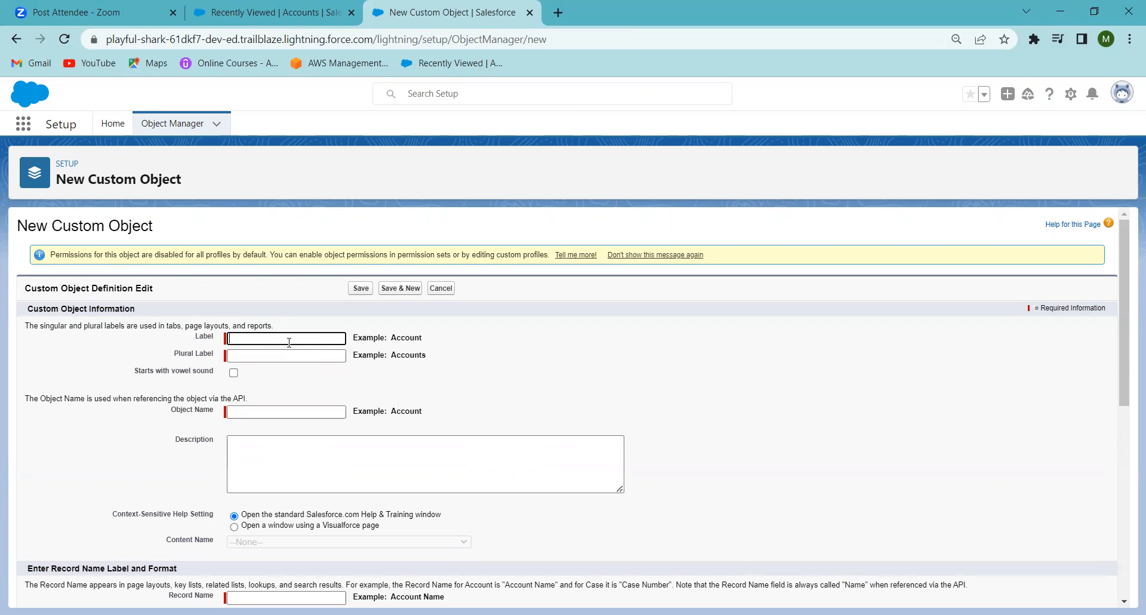
# Step: Set the new custom object's label to Home Loan and move on to its plural label
pyautogui.write('home')
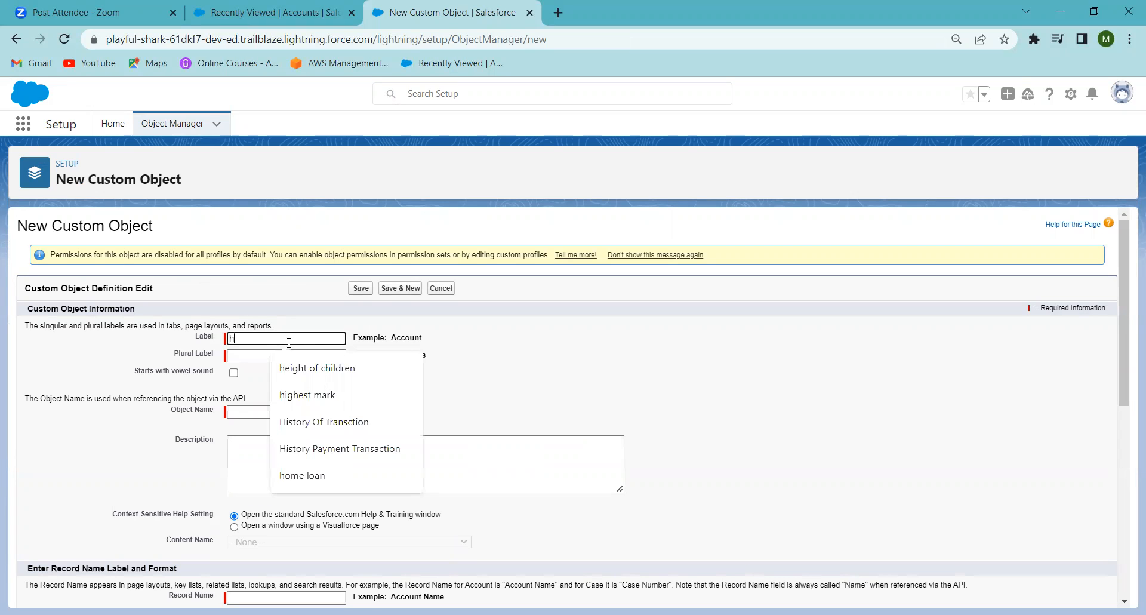
pyautogui.press('BackSpace')
pyautogui.press('BackSpace')
pyautogui.press('BackSpace')
pyautogui.press('BackSpace')
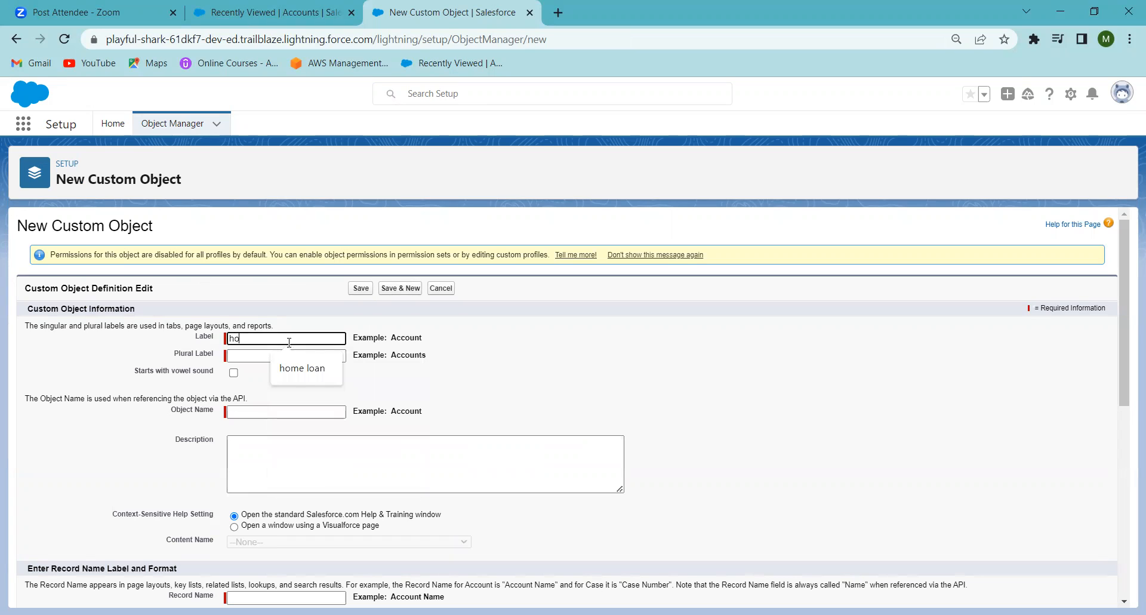
pyautogui.write('H')
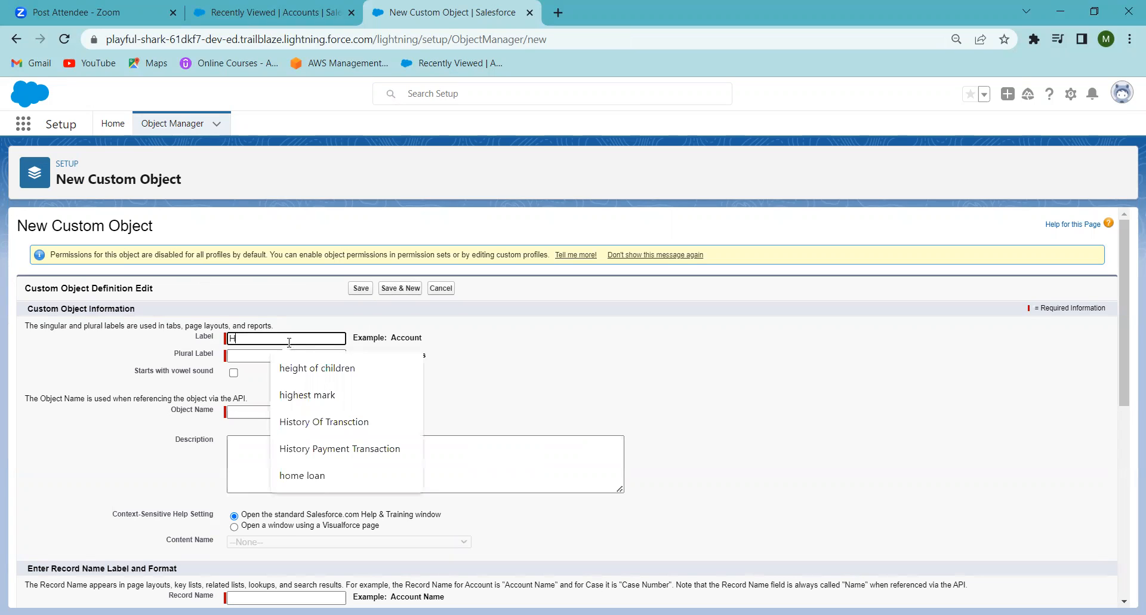
pyautogui.write('O')
pyautogui.press('BackSpace')
pyautogui.write('ME')
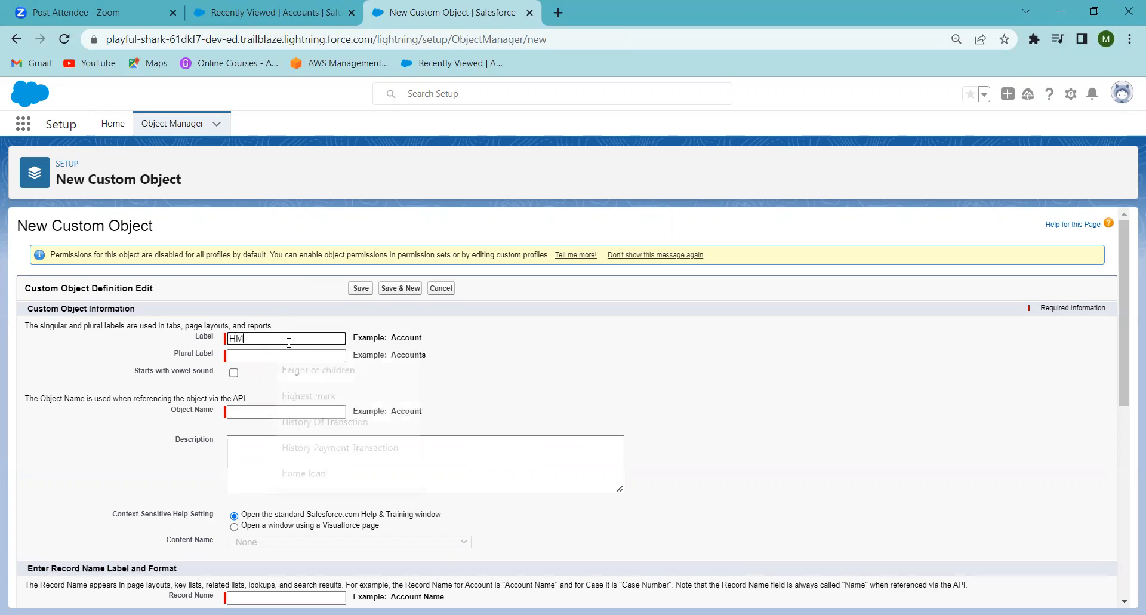
pyautogui.press('BackSpace')
pyautogui.press('BackSpace')
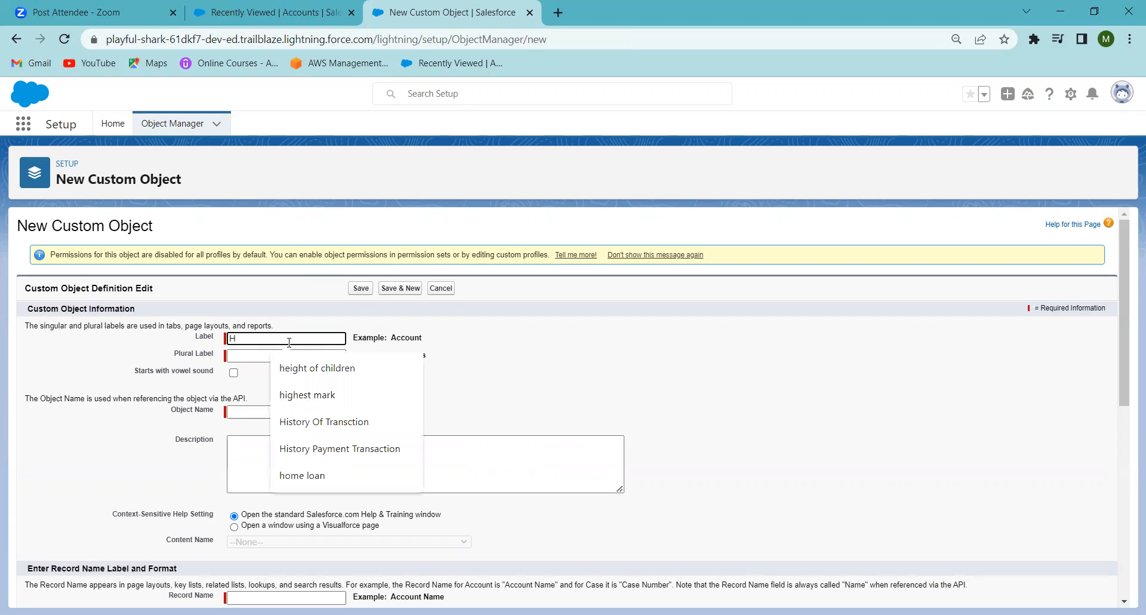
pyautogui.write('OME')
pyautogui.press('BackSpace')
pyautogui.press('BackSpace')
pyautogui.press('BackSpace')
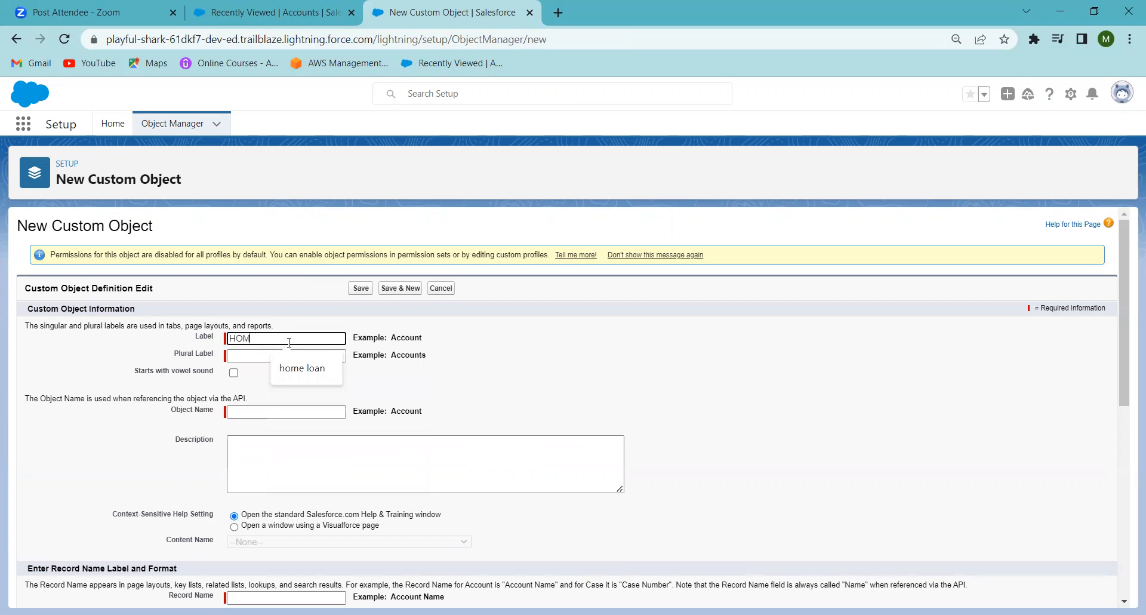
pyautogui.write('ome LOan')
pyautogui.press('BackSpace')
pyautogui.write('o')
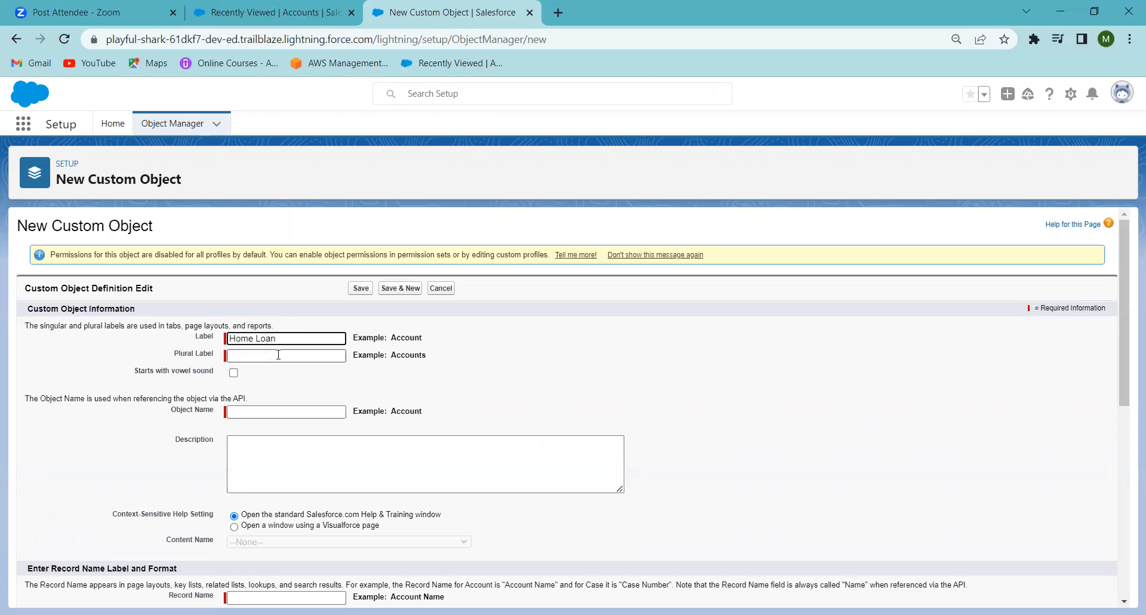
pyautogui.click(263, 355)
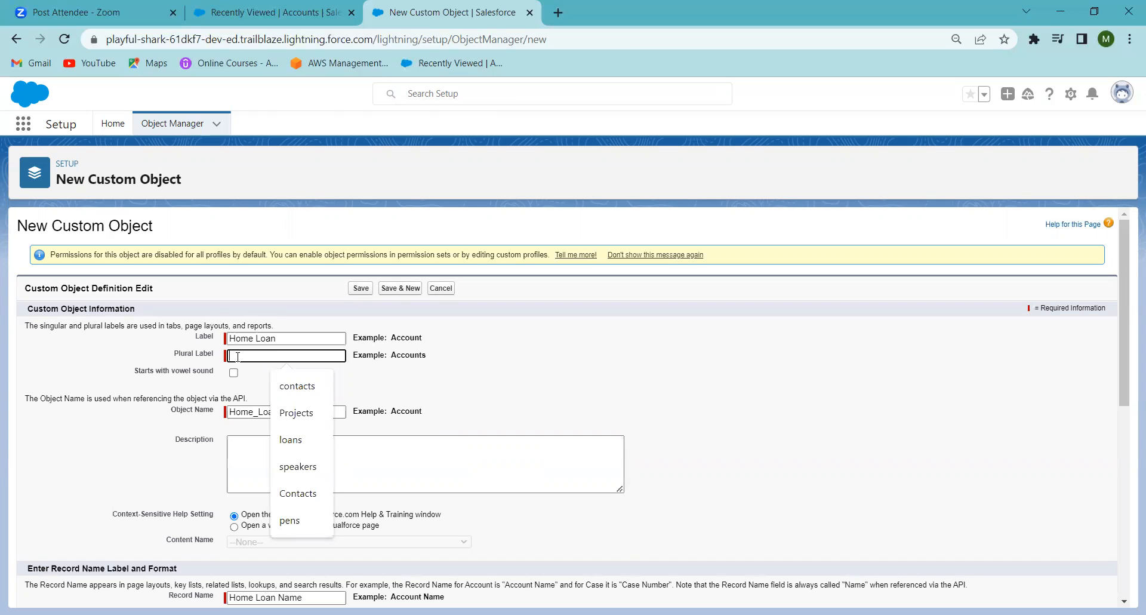
# Step: Set the new custom object's plural label to Home Loans
pyautogui.write('H')
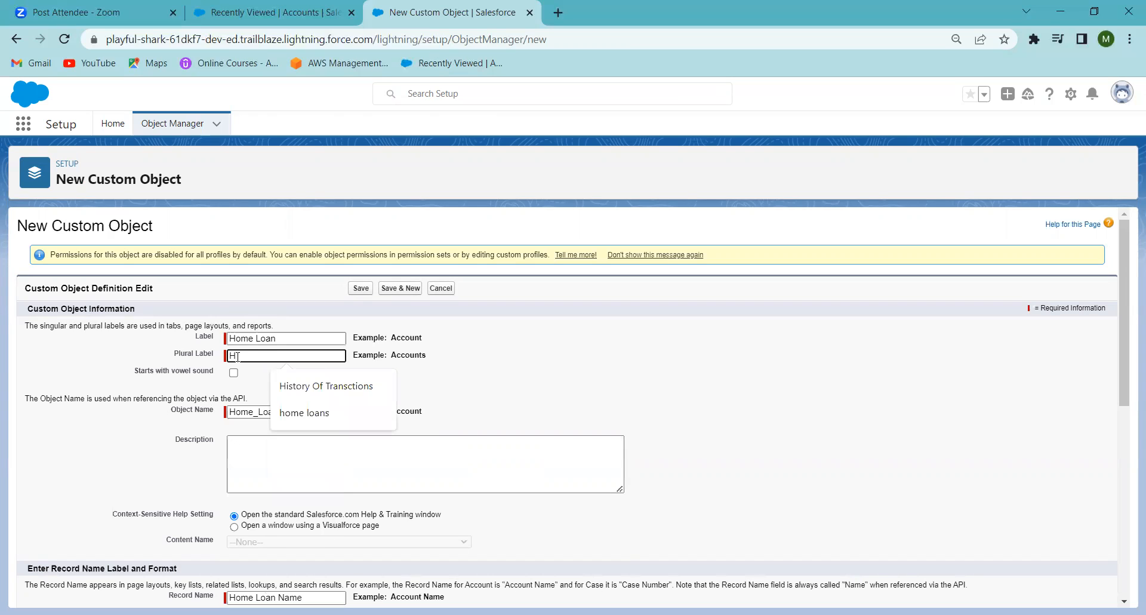
pyautogui.write('ome Loans')
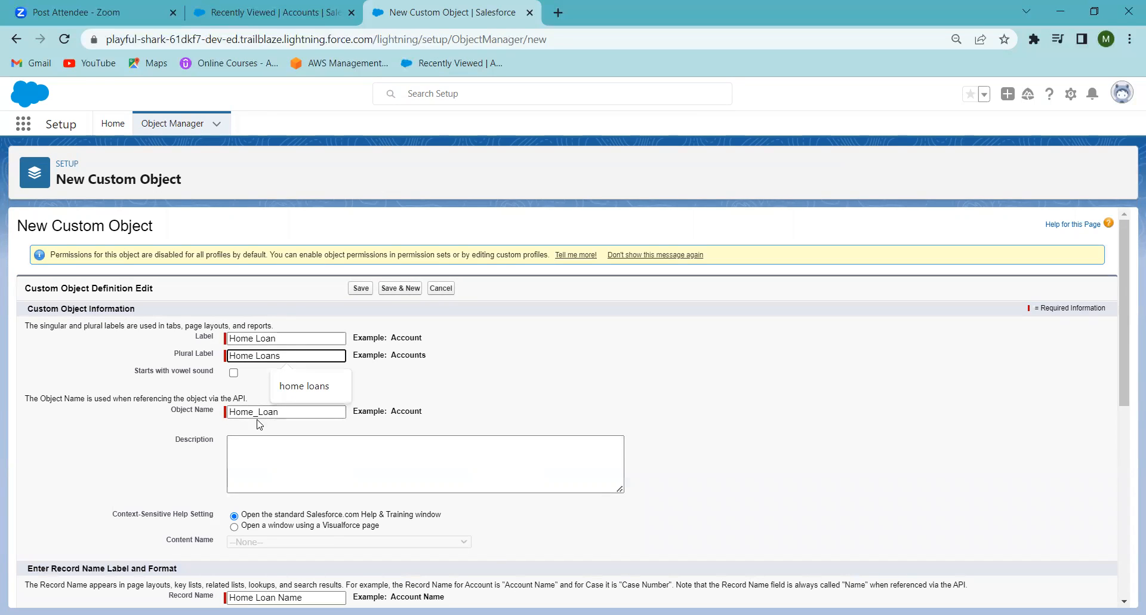
pyautogui.press('Down')
# Step: Enable reports, activities, field history tracking and search for the object, choose to launch the tab wizard after saving, and try to save
pyautogui.click(1120, 441)
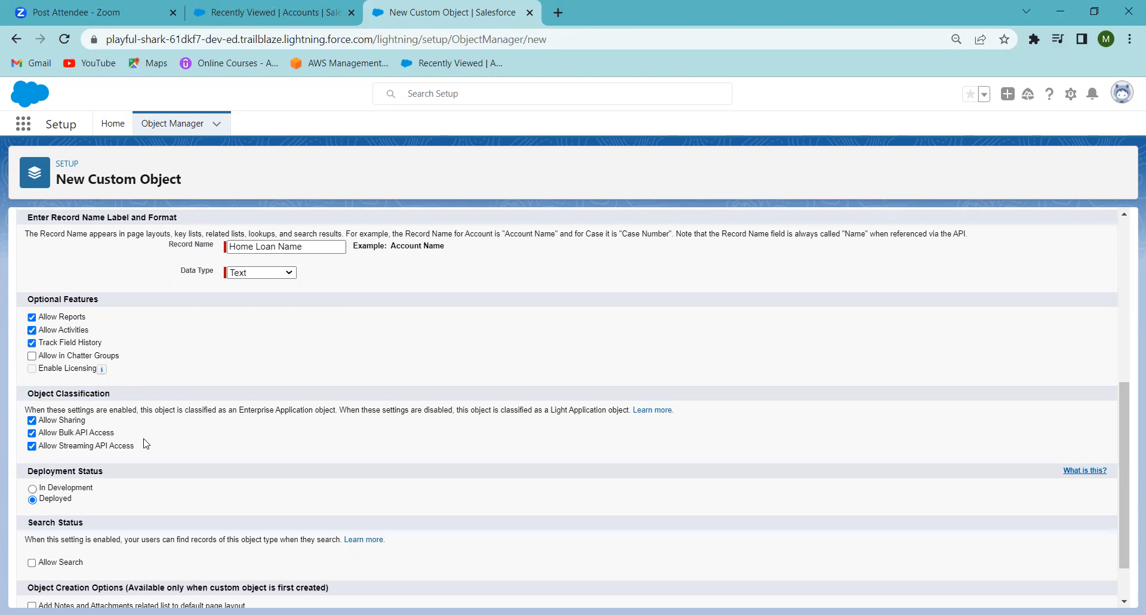
pyautogui.scroll(-1, 146, 444)
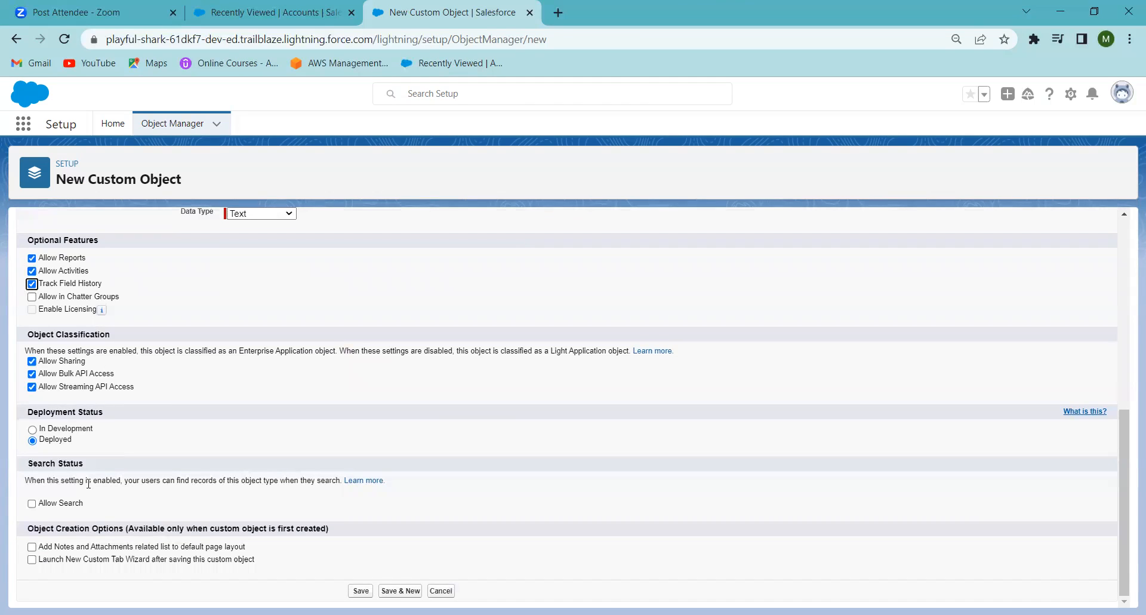
pyautogui.click(31, 504)
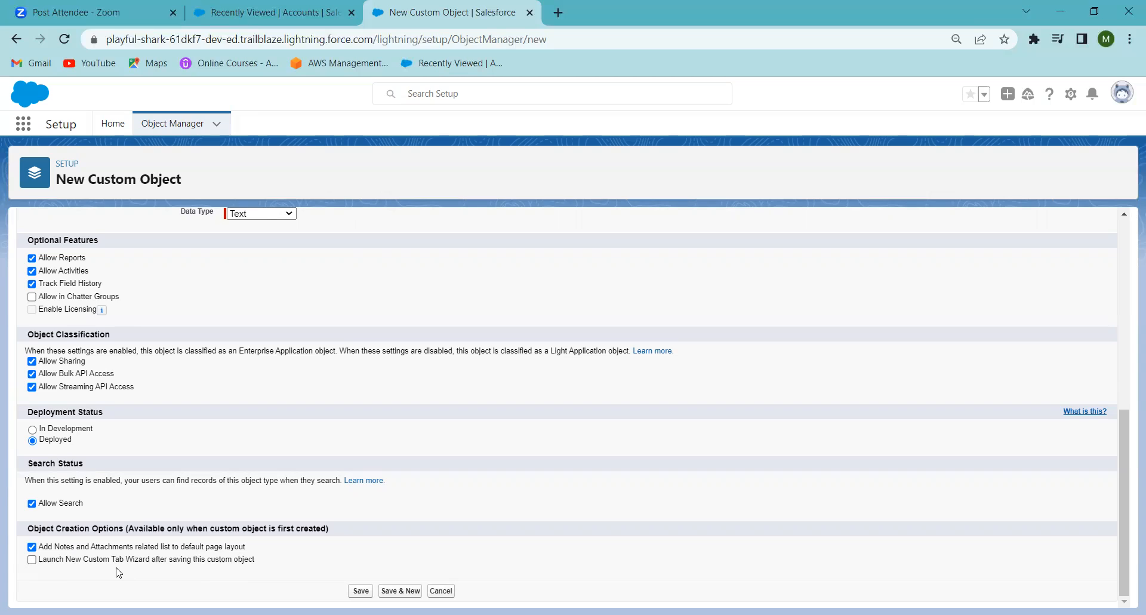
pyautogui.click(32, 561)
pyautogui.click(360, 591)
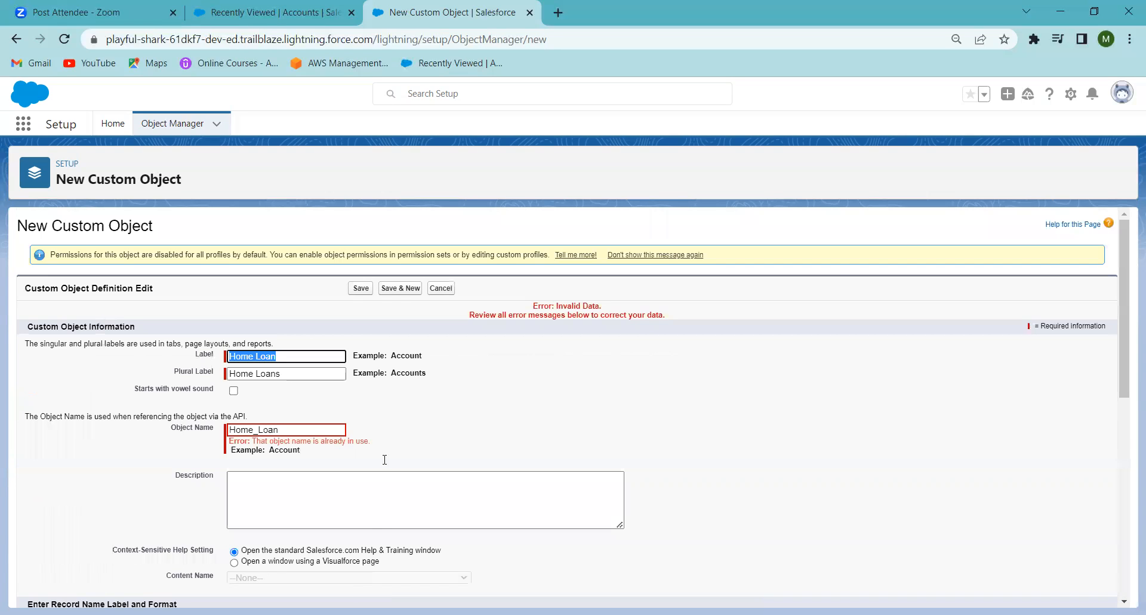
# Step: Change the label and plural label to Home Loan1 and the object name to Home_Loan1, and save the custom object
pyautogui.click(296, 429)
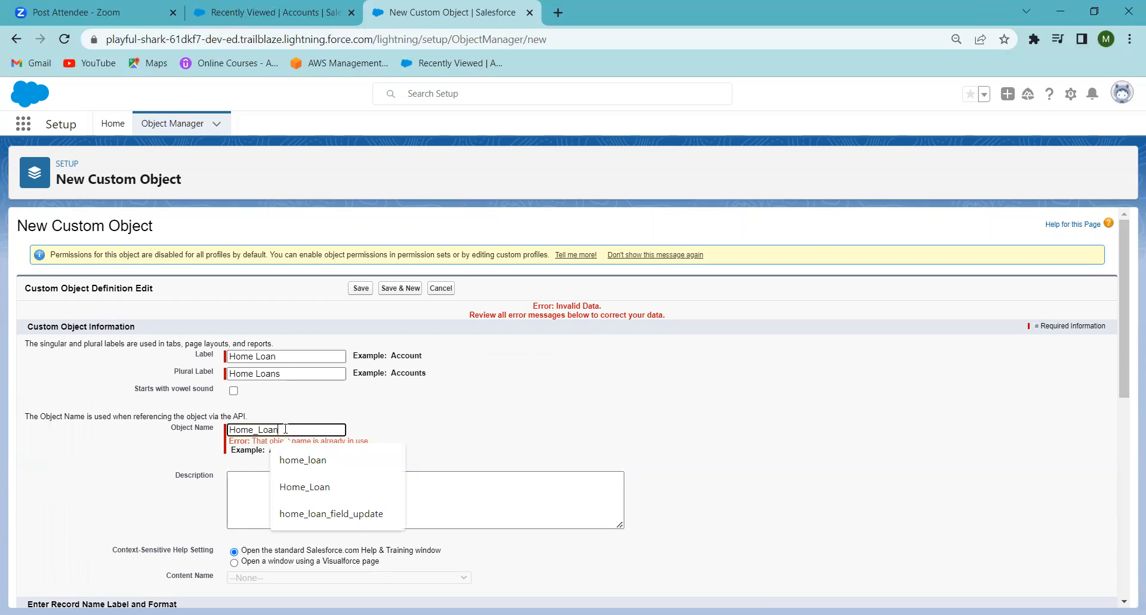
pyautogui.click(276, 355)
pyautogui.write('1')
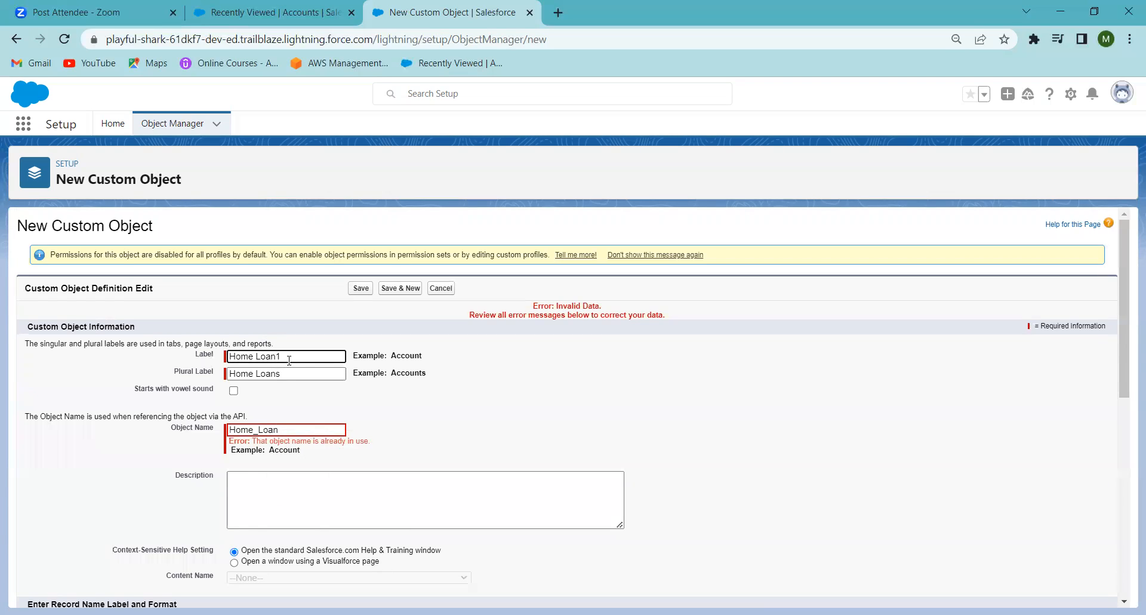
pyautogui.click(275, 374)
pyautogui.write('1')
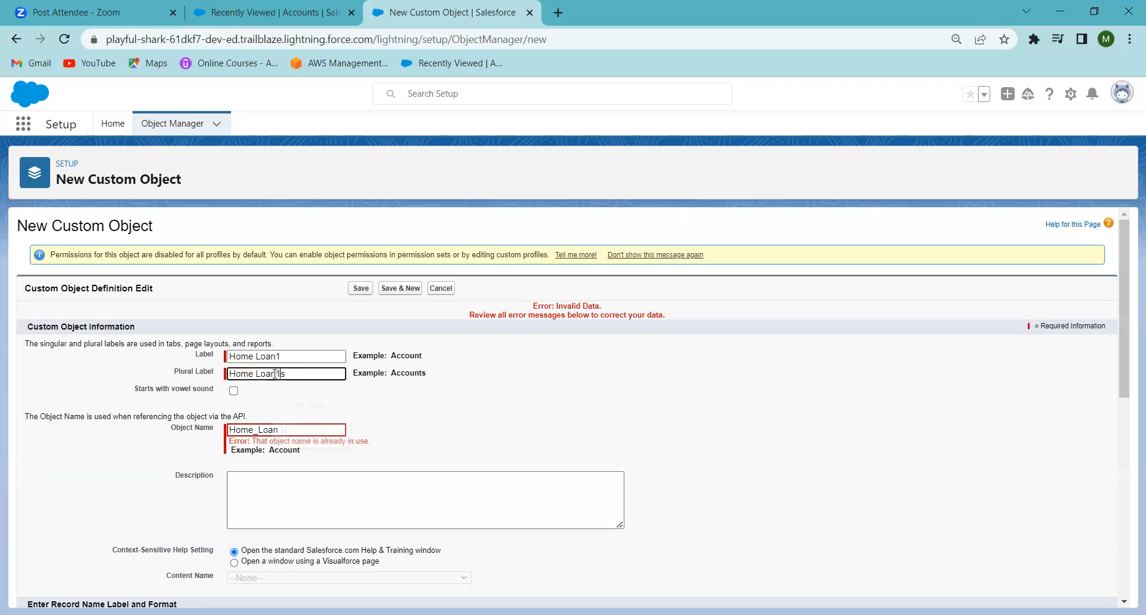
pyautogui.click(280, 430)
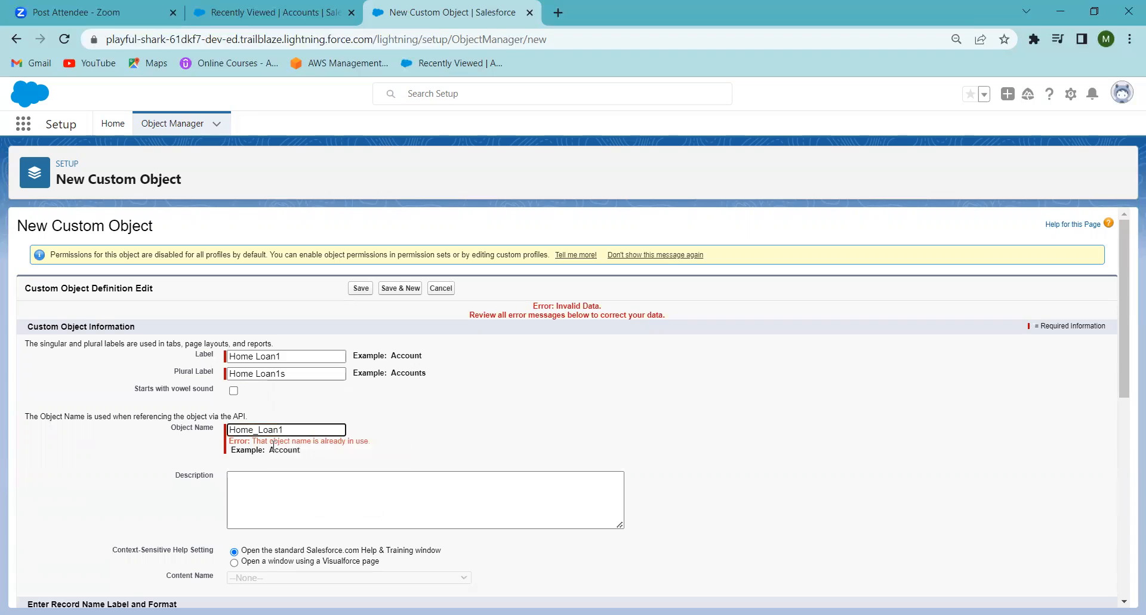
pyautogui.click(286, 370)
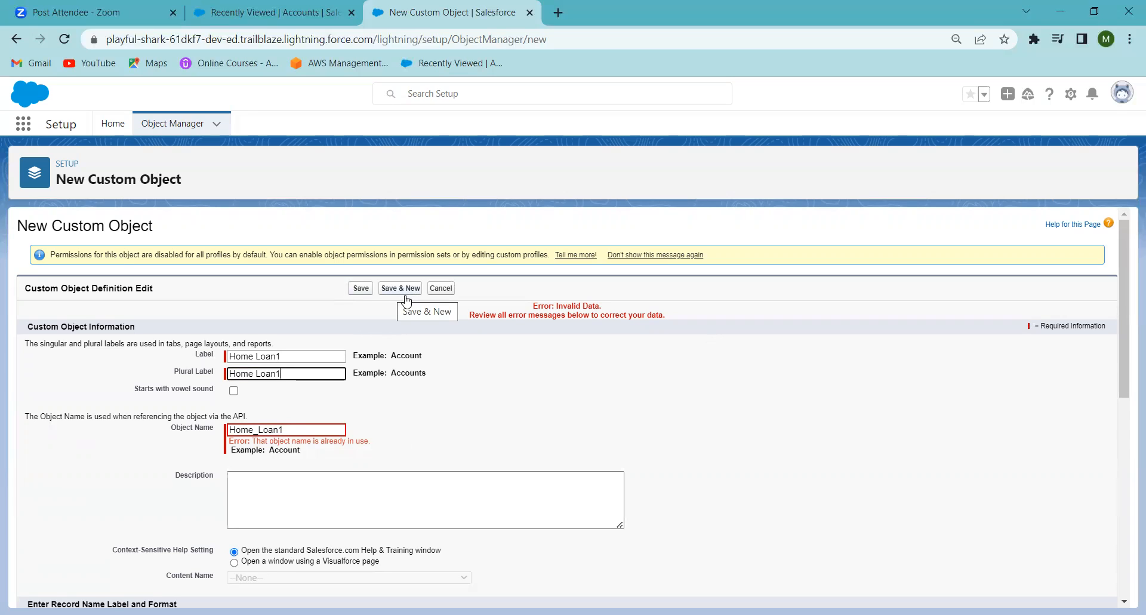
pyautogui.click(360, 289)
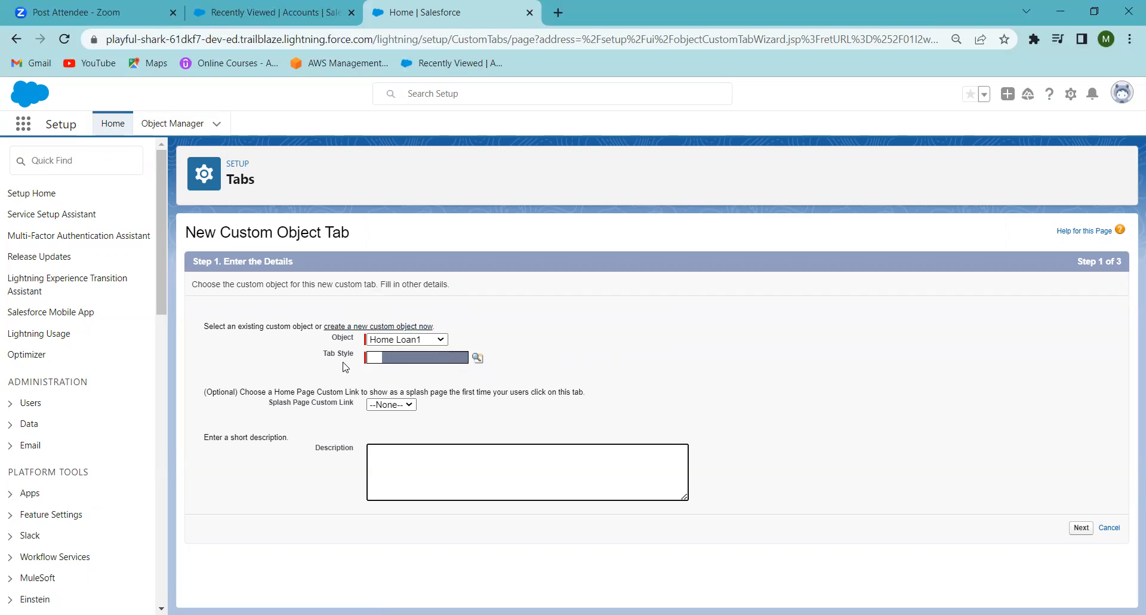
# Step: Choose the Chip style for the Home Loan1 tab and keep its visibility Default On for all profiles
pyautogui.click(478, 359)
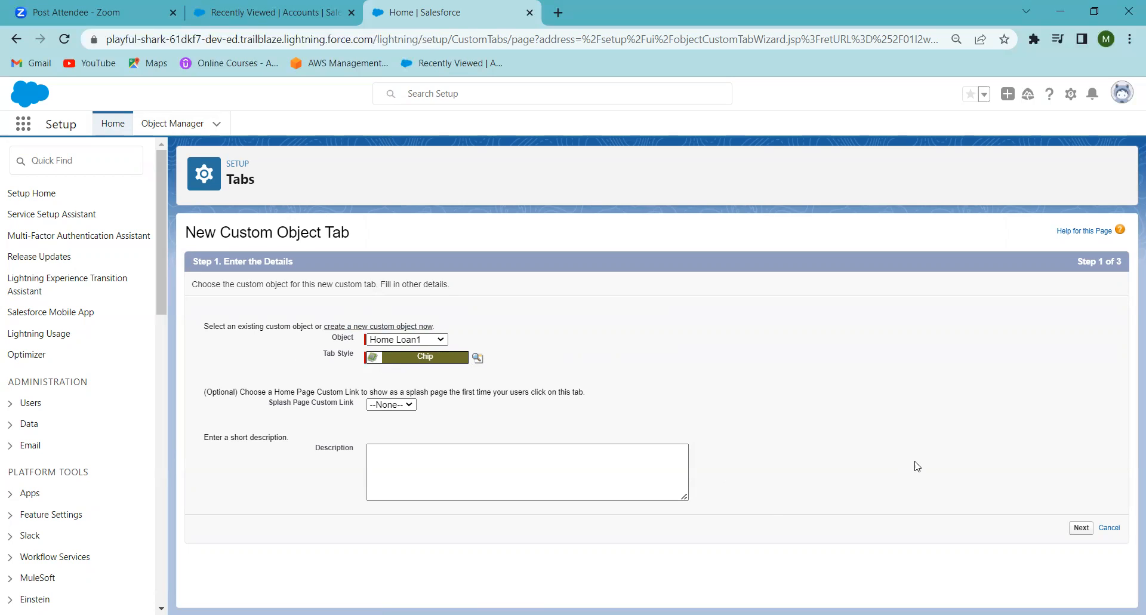
pyautogui.click(1080, 527)
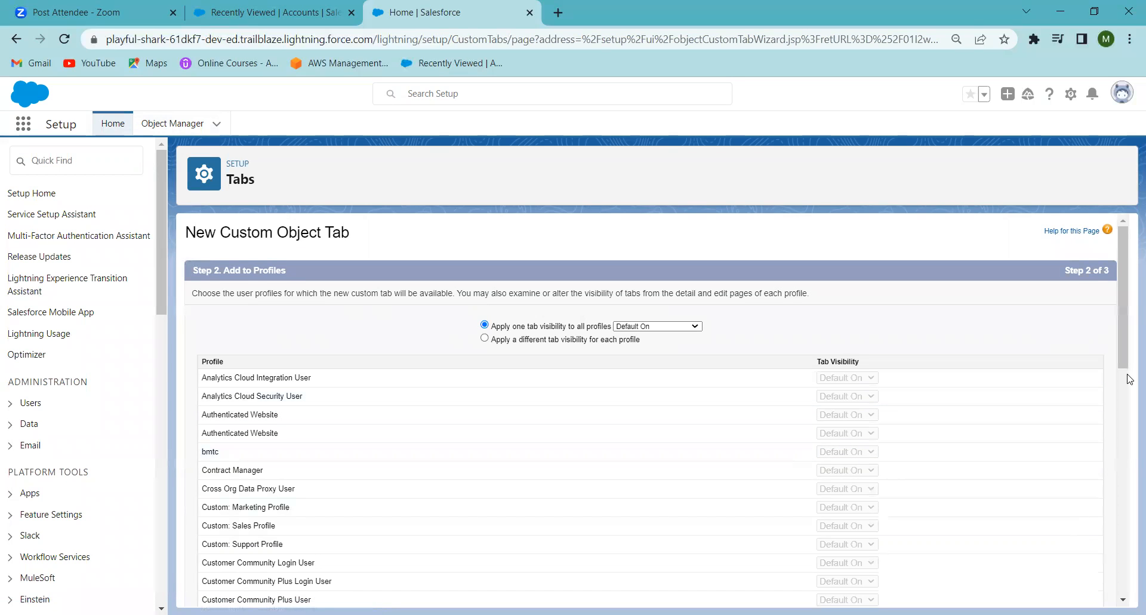
pyautogui.click(1131, 584)
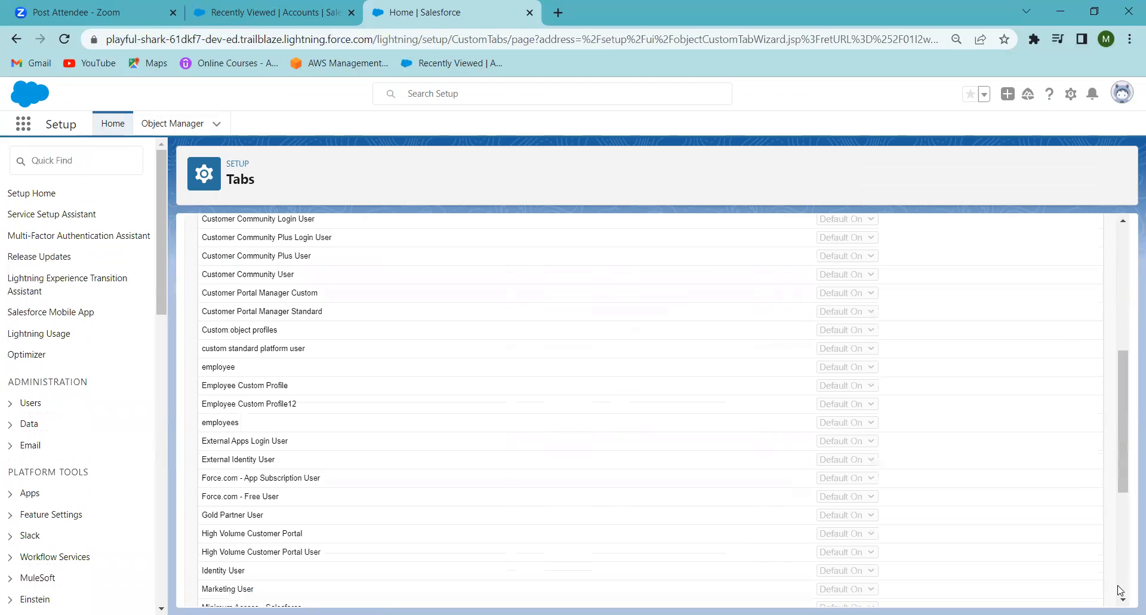
pyautogui.click(1120, 591)
pyautogui.click(1071, 591)
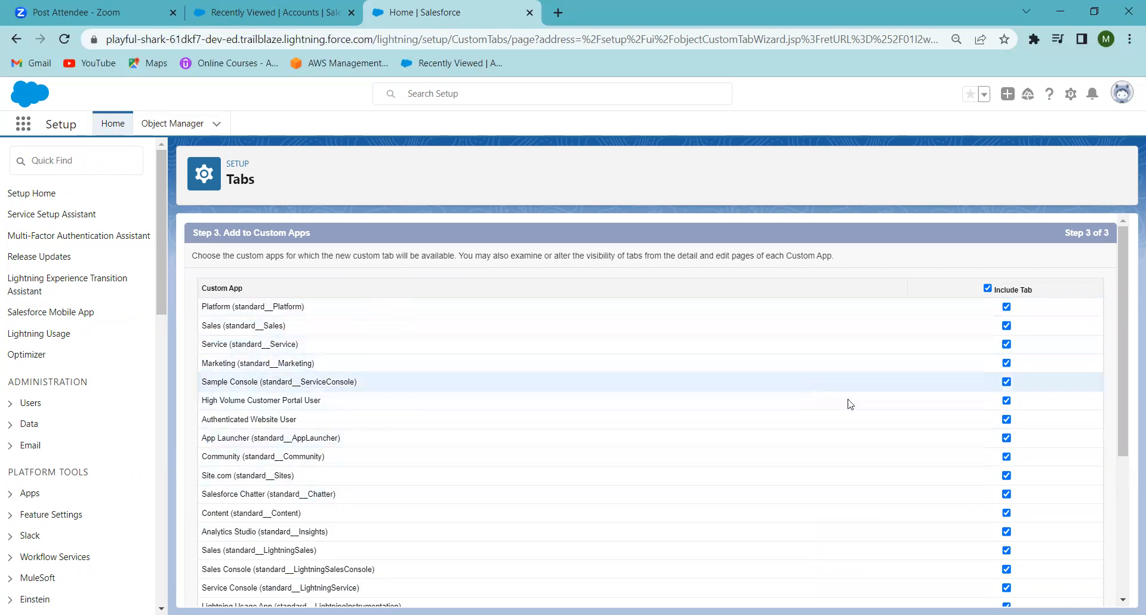
# Step: Exclude the Home Loan1 tab from all custom apps except icici bank, and save the tab
pyautogui.scroll(-4, 1121, 573)
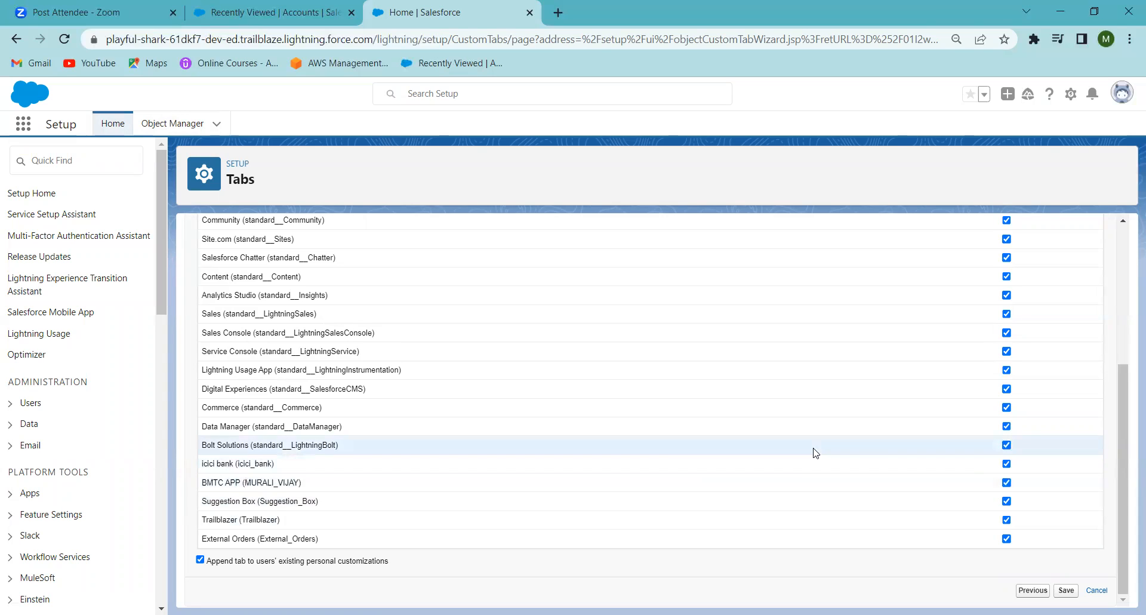
pyautogui.click(1121, 246)
pyautogui.click(988, 289)
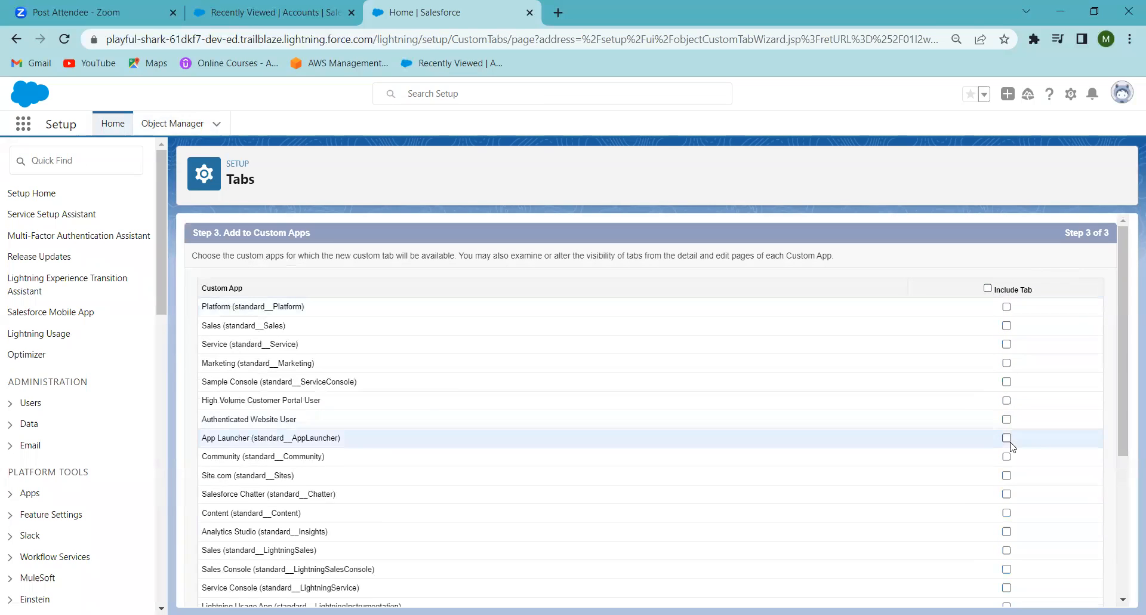
pyautogui.scroll(-1, 1123, 590)
pyautogui.scroll(-3, 1125, 589)
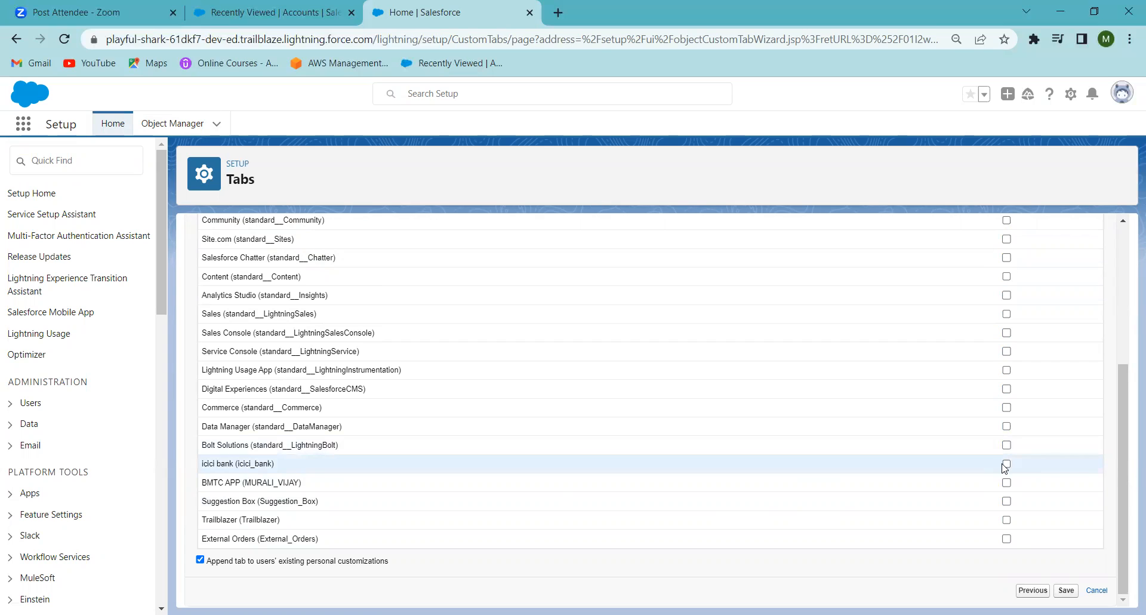
pyautogui.click(1064, 591)
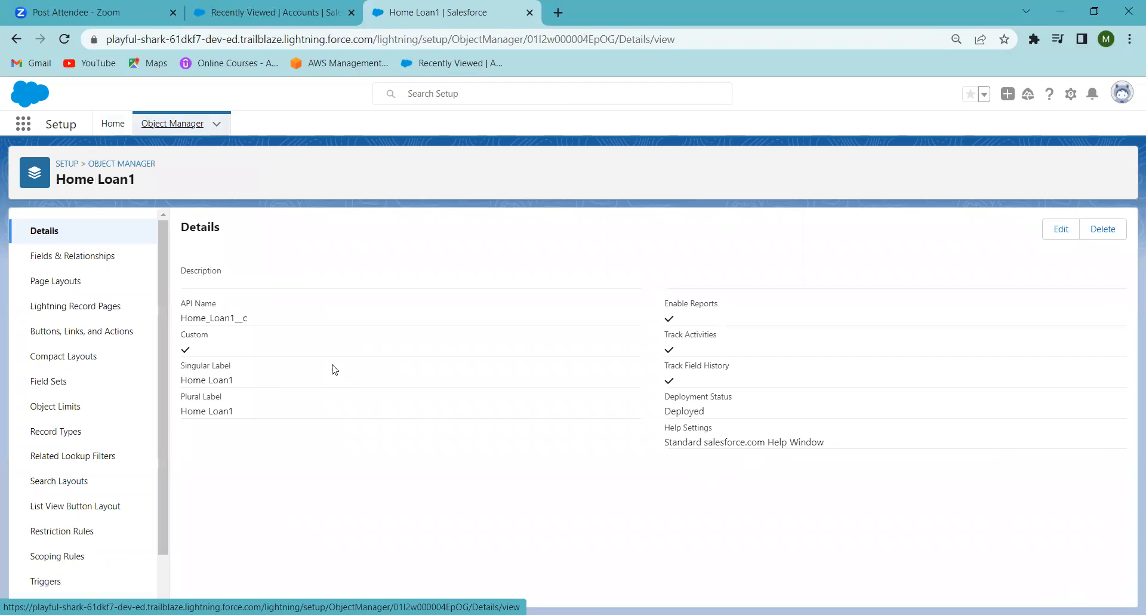
# Step: Review the Home Loan1 object's details and its list of fields and relationships
pyautogui.click(82, 258)
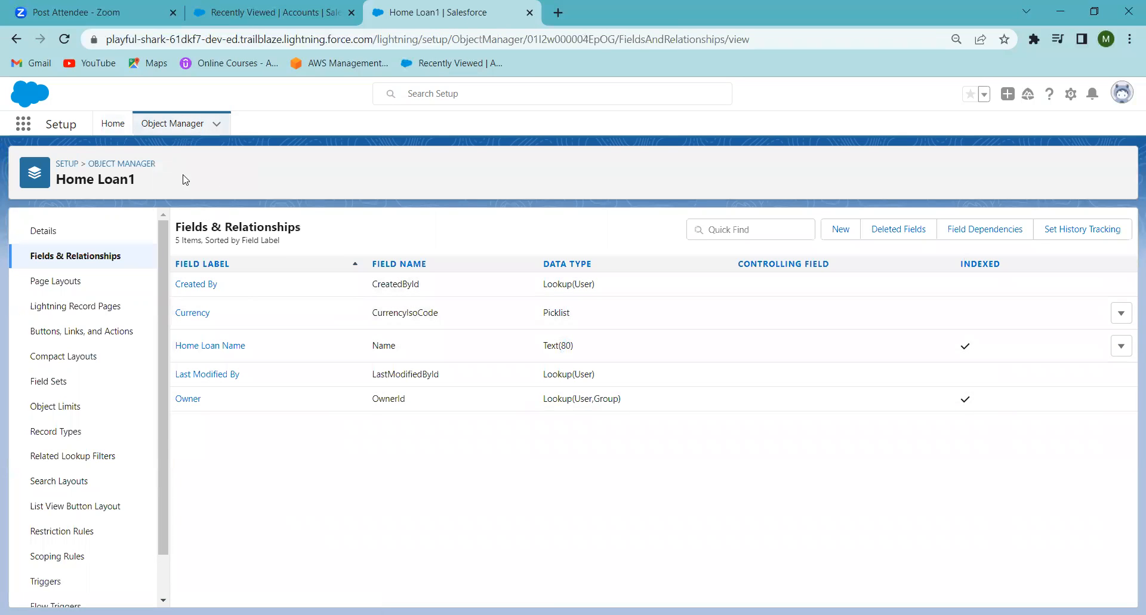
pyautogui.click(49, 239)
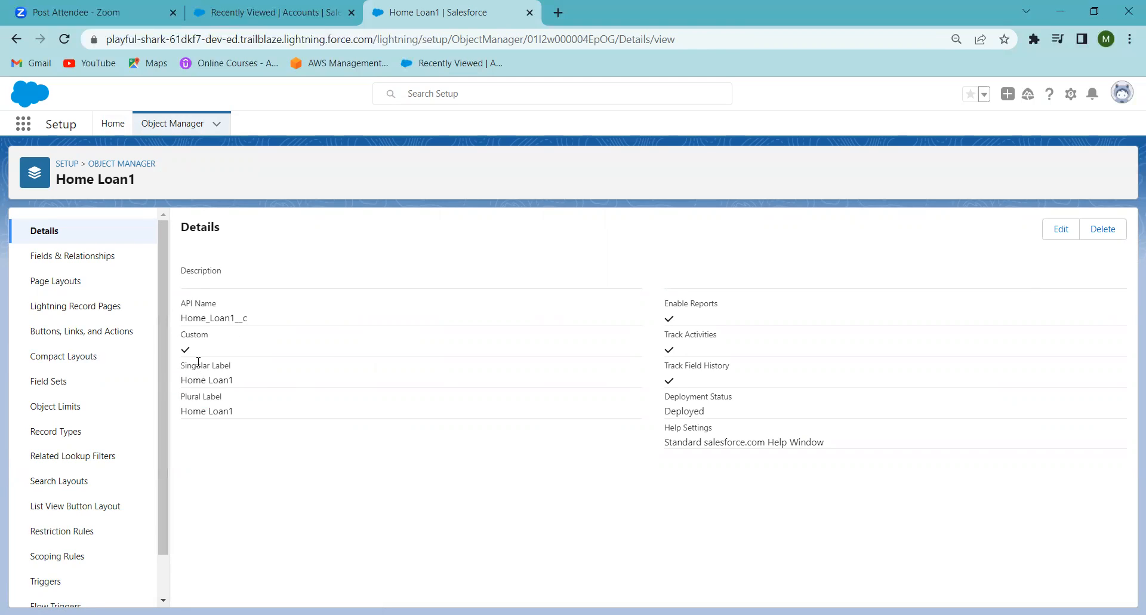
pyautogui.click(83, 257)
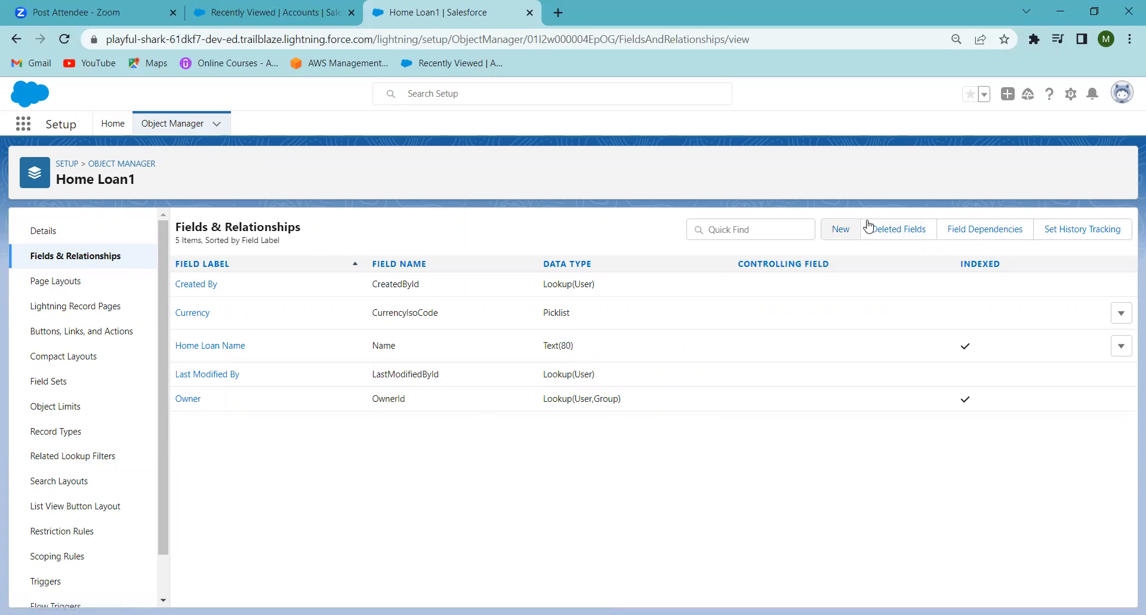
# Step: Start a new custom field on Home Loan1 and review the available data types from Auto Number through URL
pyautogui.click(836, 233)
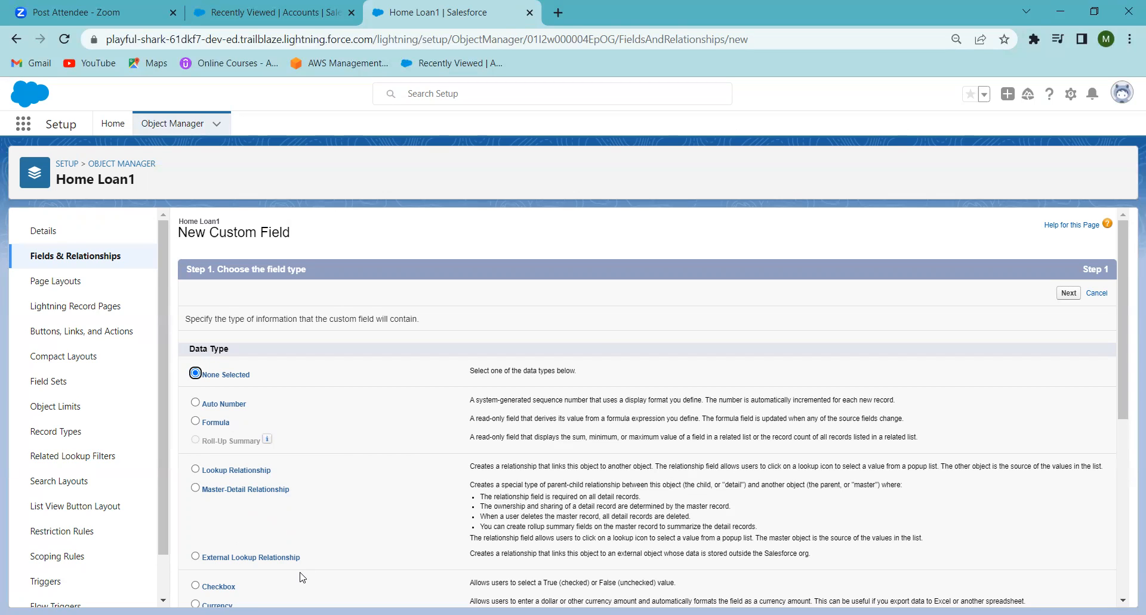
pyautogui.click(1123, 561)
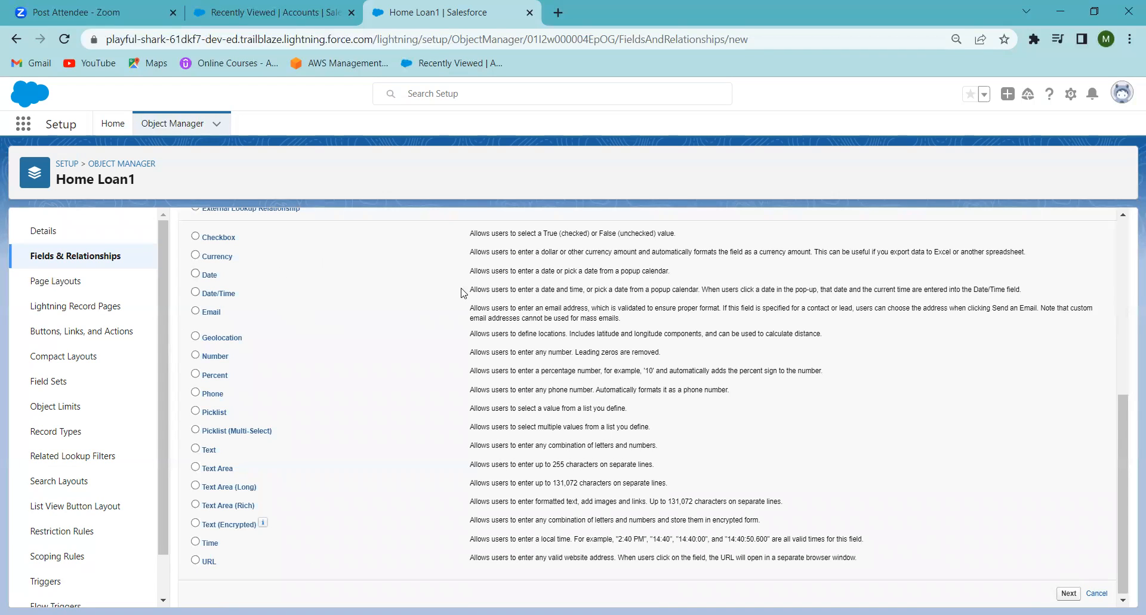
pyautogui.scroll(5, 1129, 238)
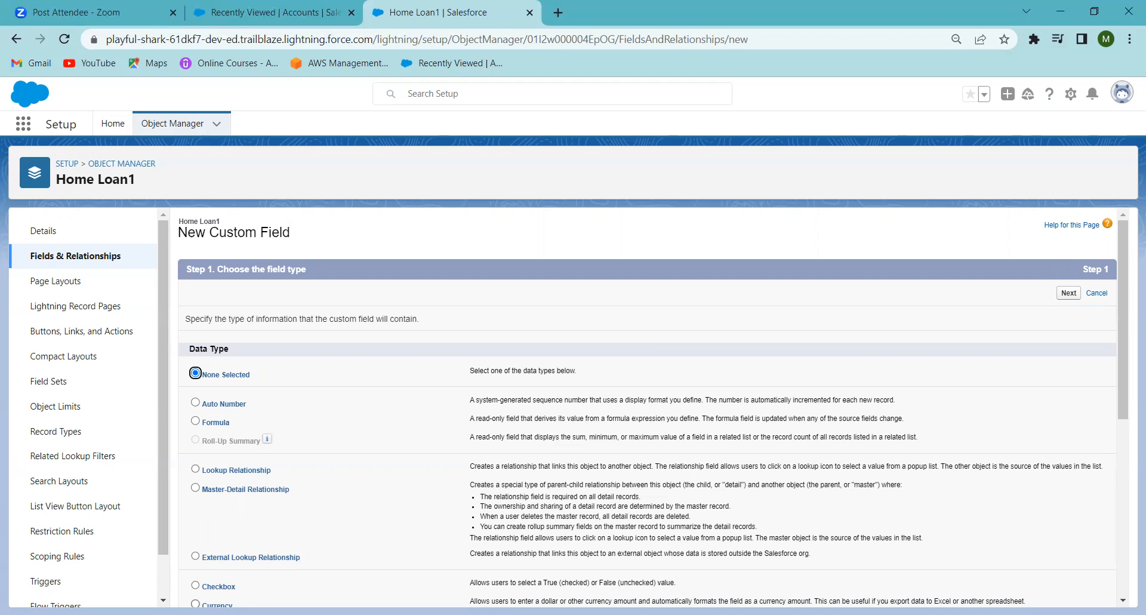
pyautogui.click(1122, 487)
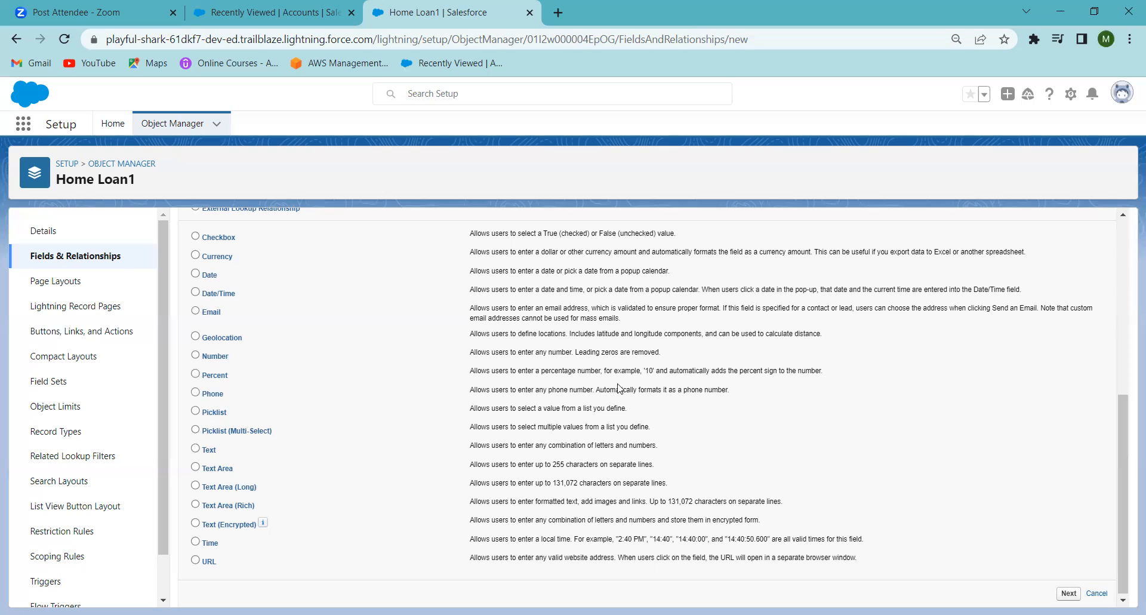
# Step: Find and open the icici bank app, go to its Home Loan1 tab, and start a new record
pyautogui.click(23, 125)
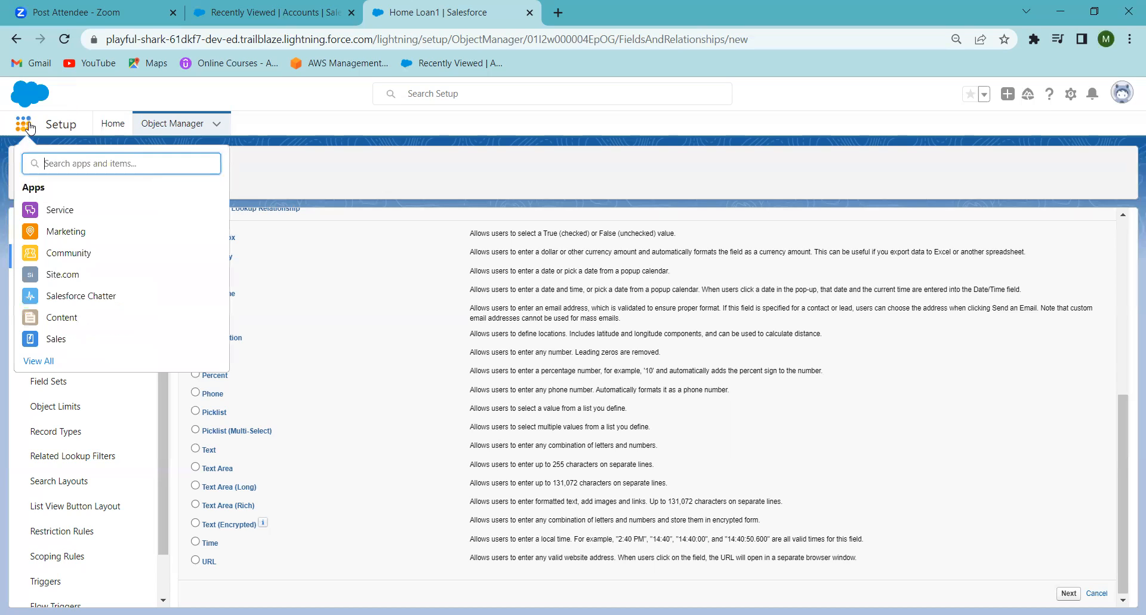
pyautogui.write('icici')
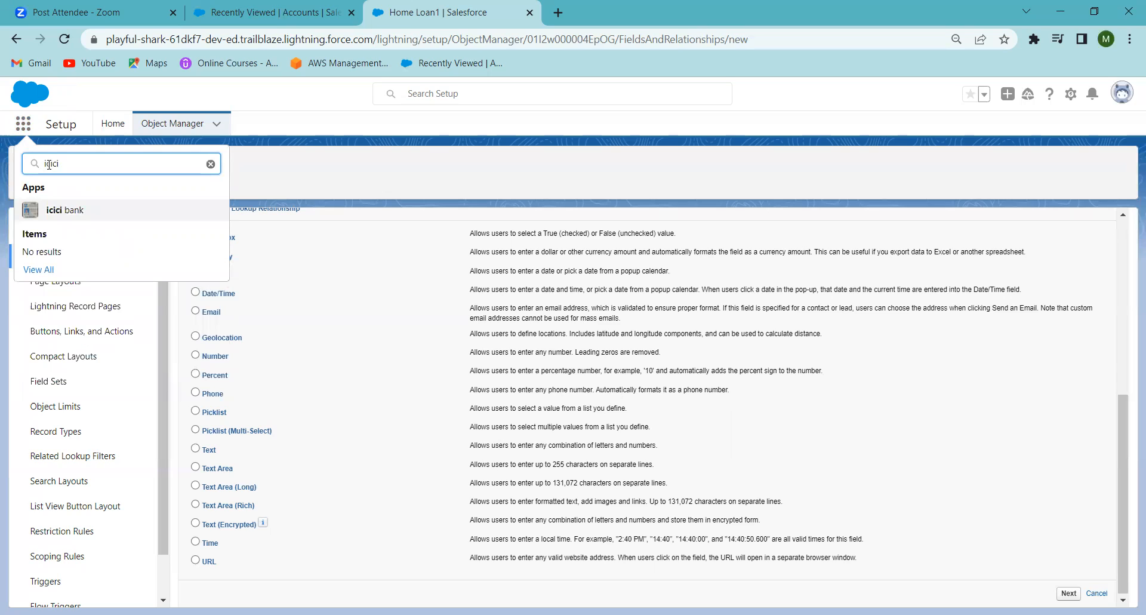
pyautogui.click(57, 209)
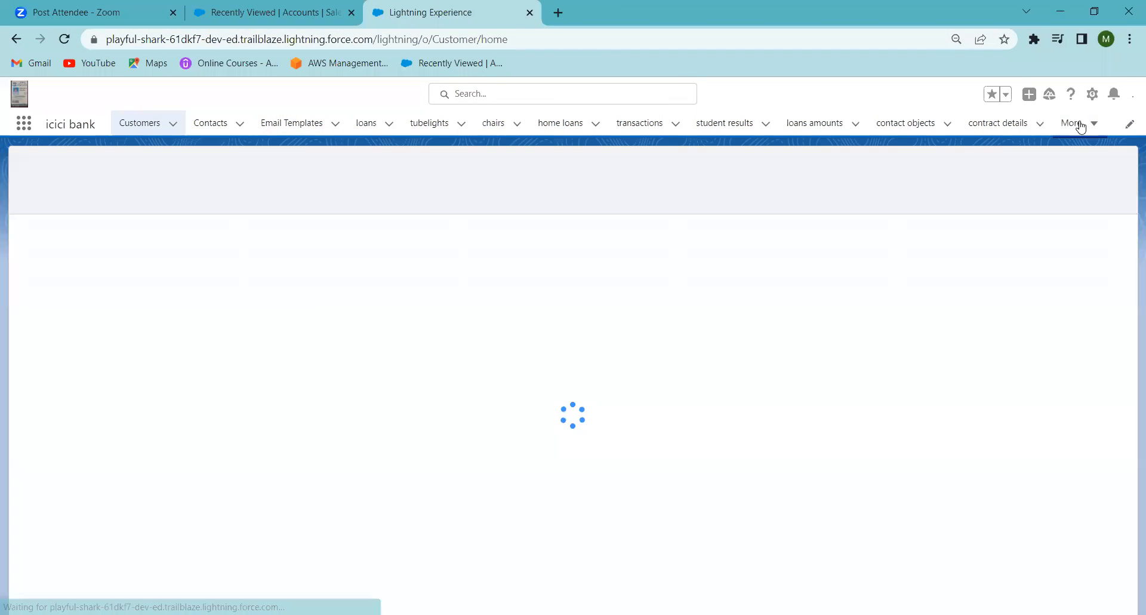
pyautogui.click(1079, 126)
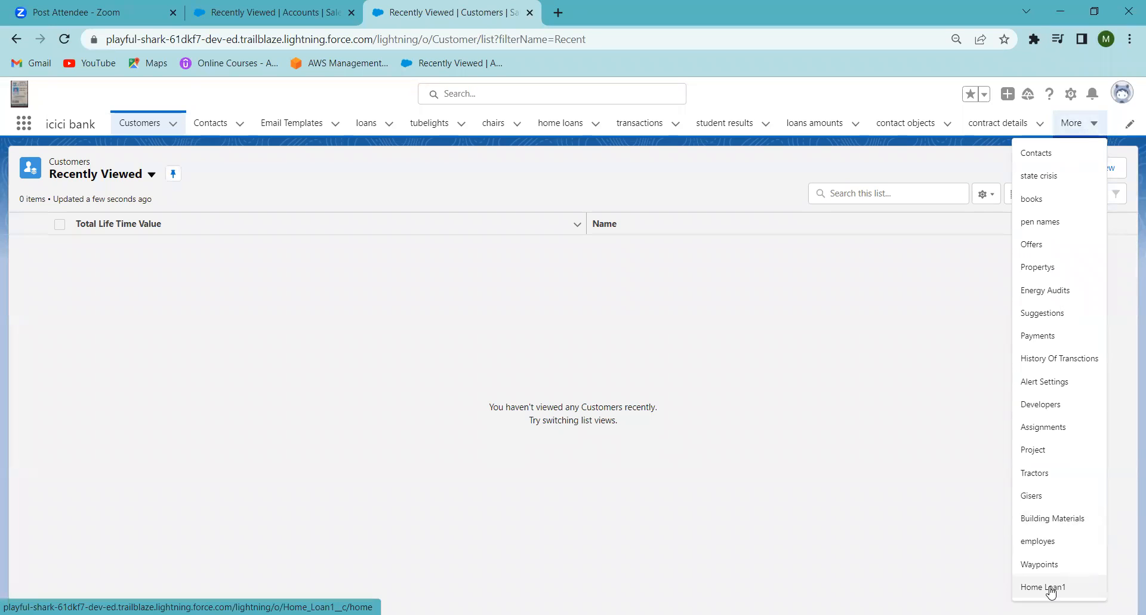
pyautogui.click(1051, 590)
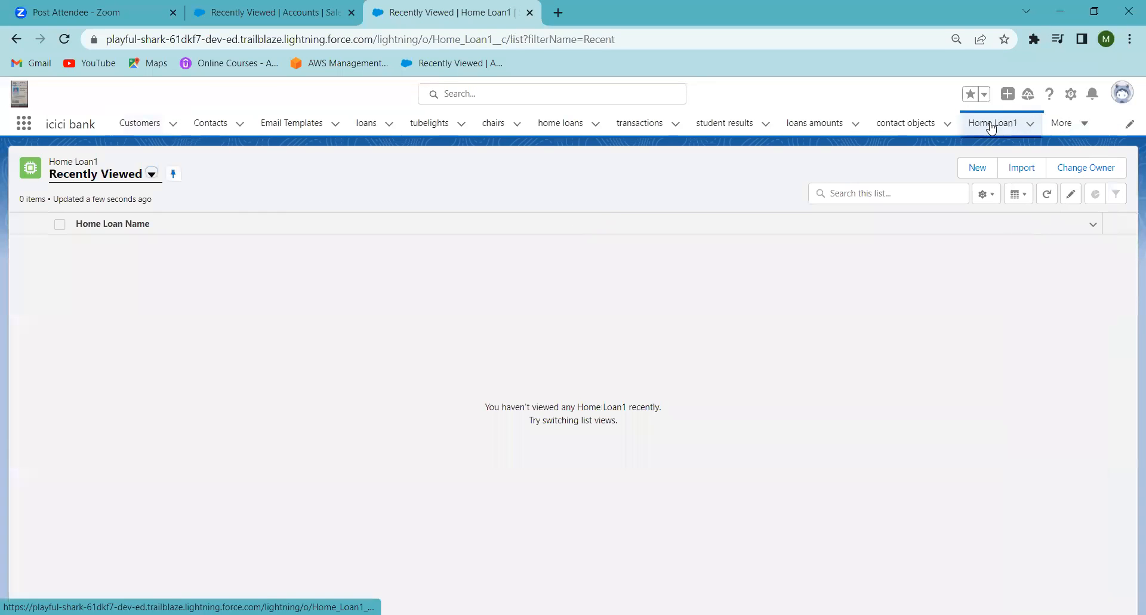
pyautogui.click(976, 173)
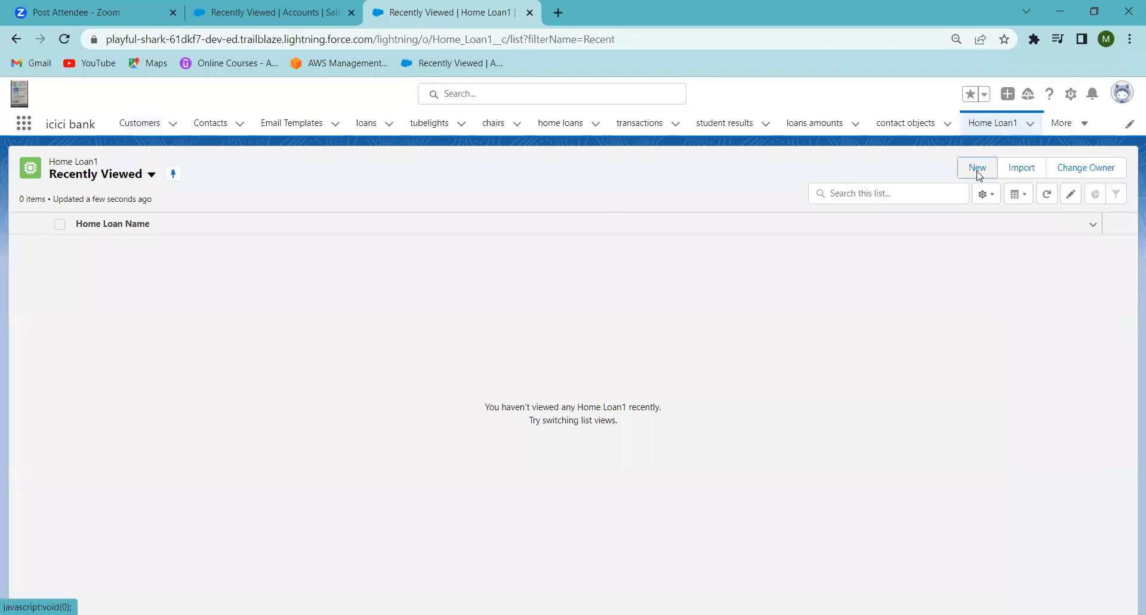